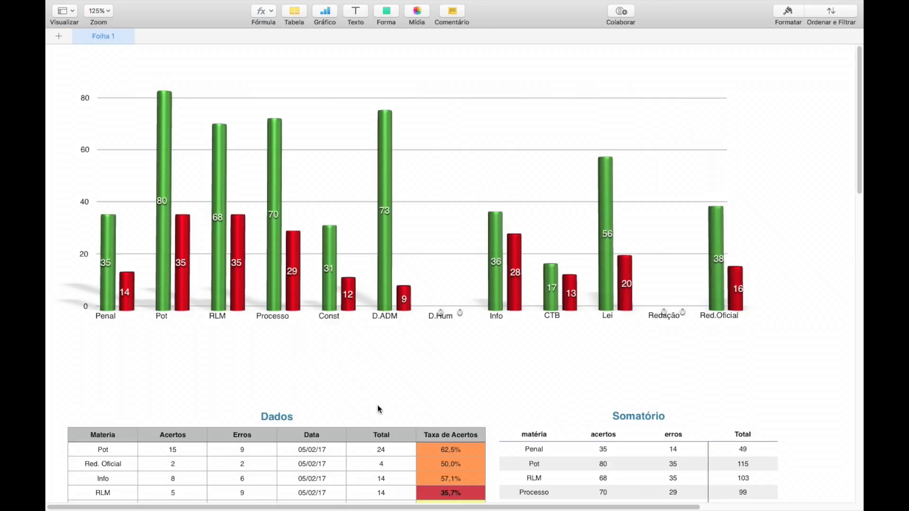
# Examine the bar chart of correct and wrong answers per subject and the Dados and Somatório tables beneath it.
pyautogui.scroll(-1, 377, 406)
pyautogui.scroll(1, 378, 406)
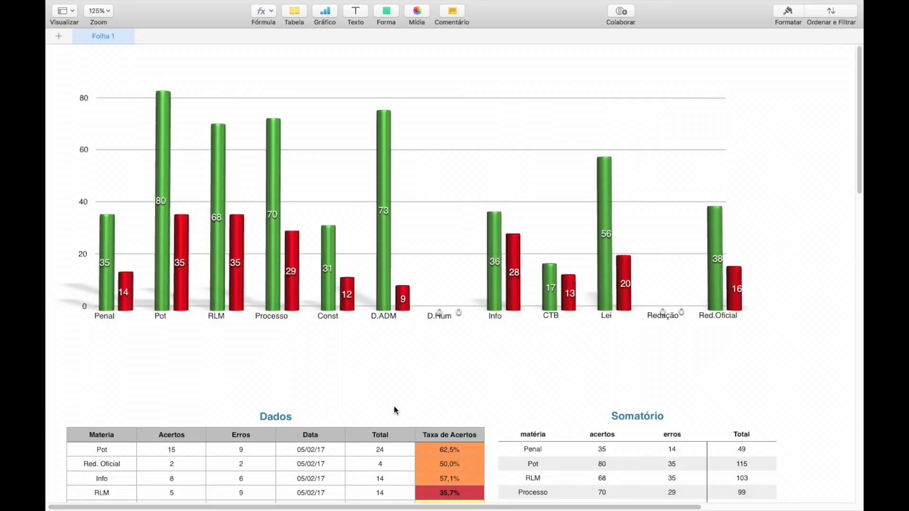
pyautogui.scroll(-5, 338, 375)
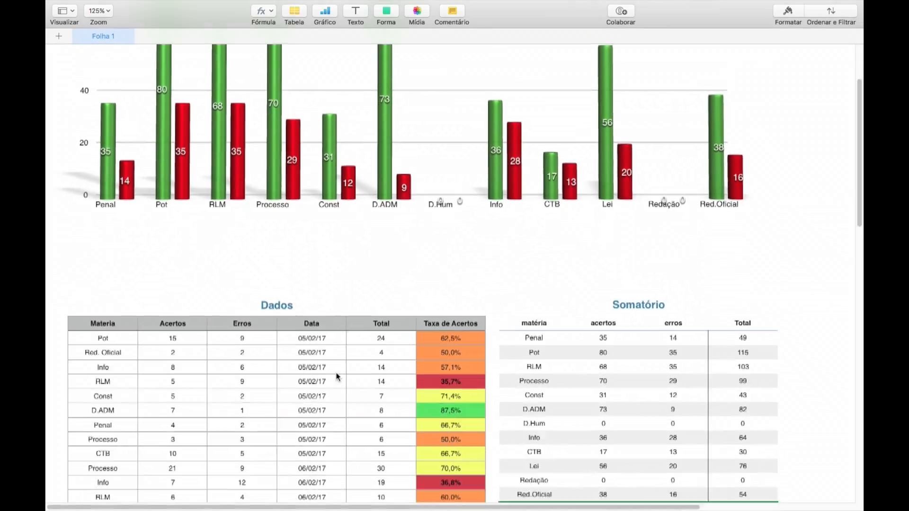
pyautogui.scroll(5, 337, 377)
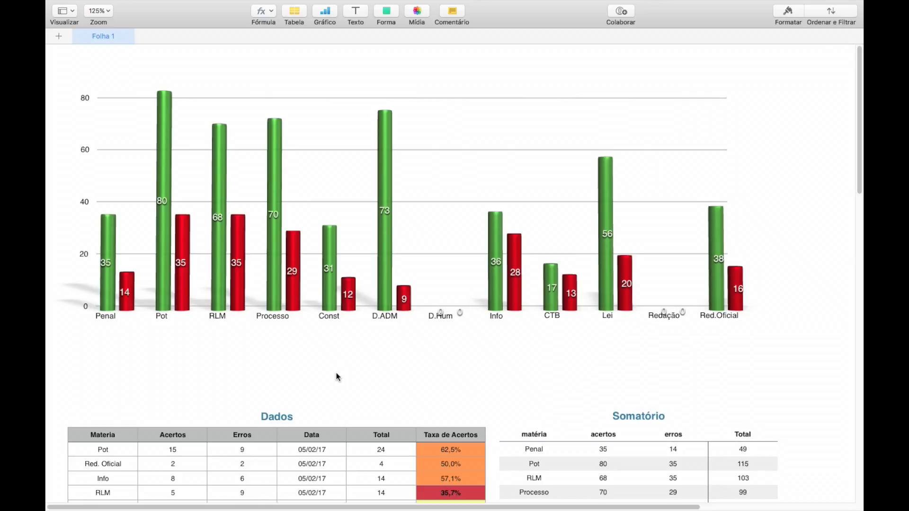
pyautogui.scroll(-2, 336, 374)
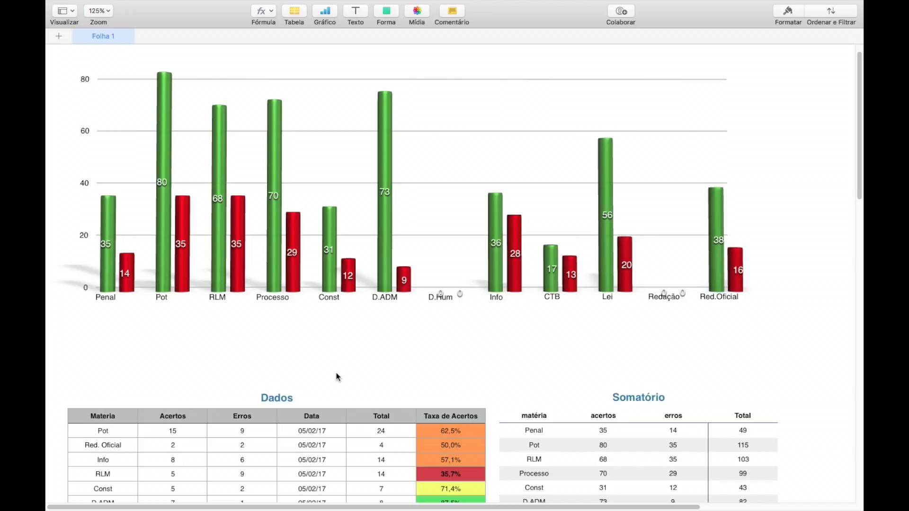
pyautogui.scroll(-1, 336, 377)
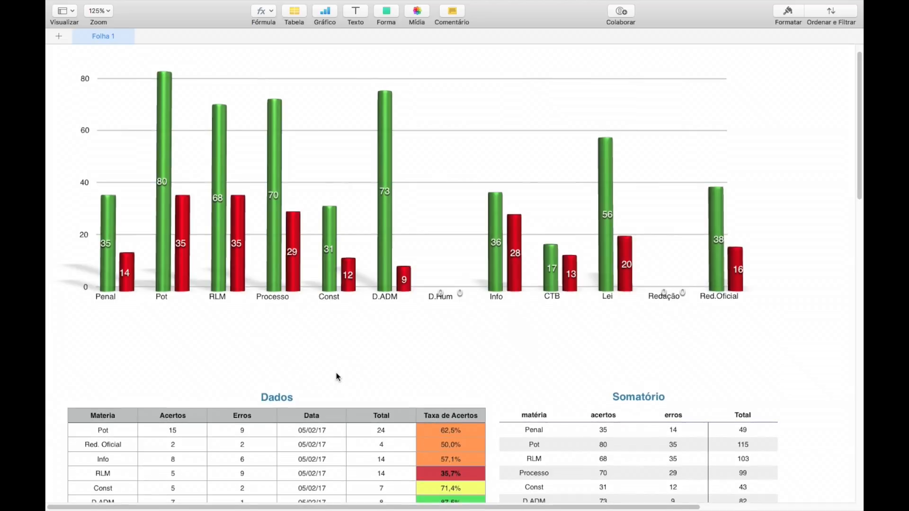
pyautogui.scroll(-1, 336, 377)
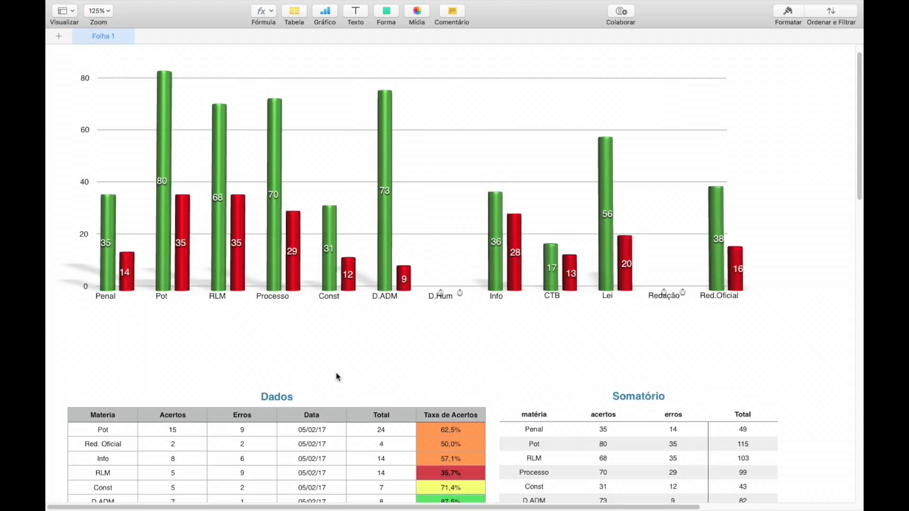
pyautogui.scroll(-2, 336, 377)
pyautogui.scroll(5, 337, 375)
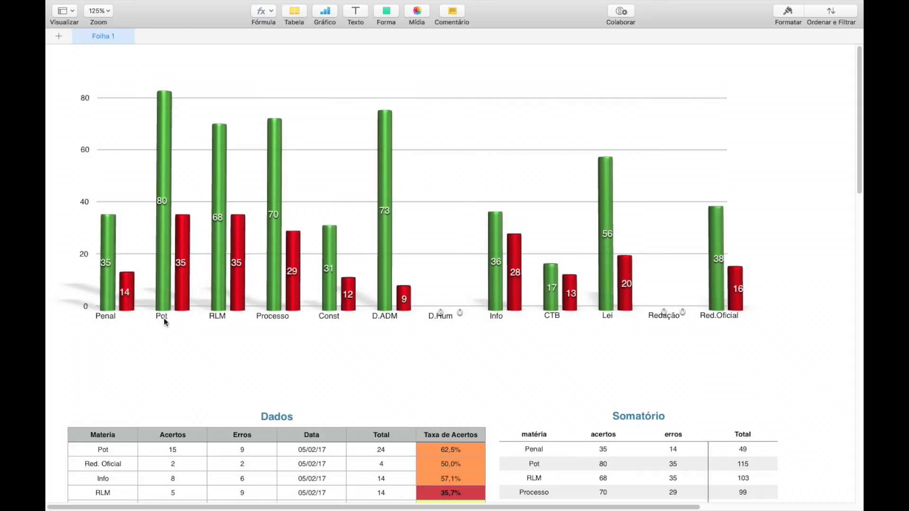
pyautogui.scroll(-5, 179, 343)
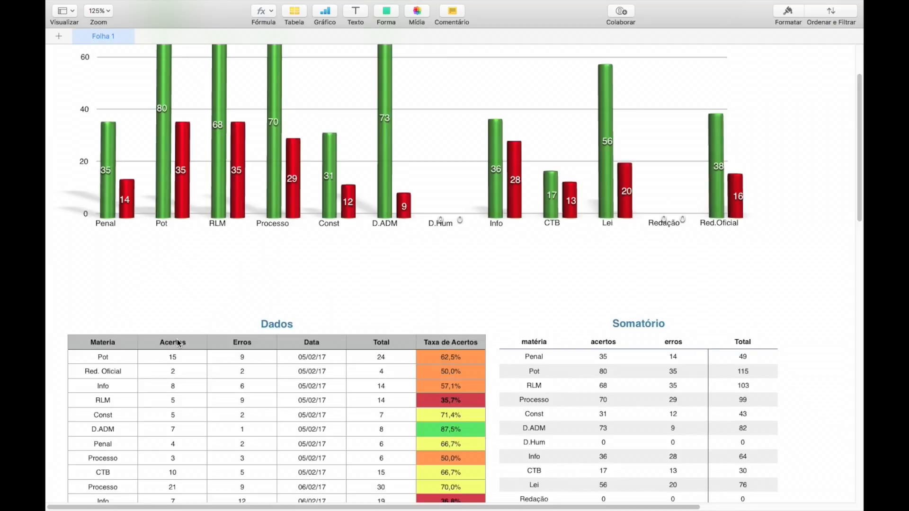
pyautogui.scroll(5, 178, 340)
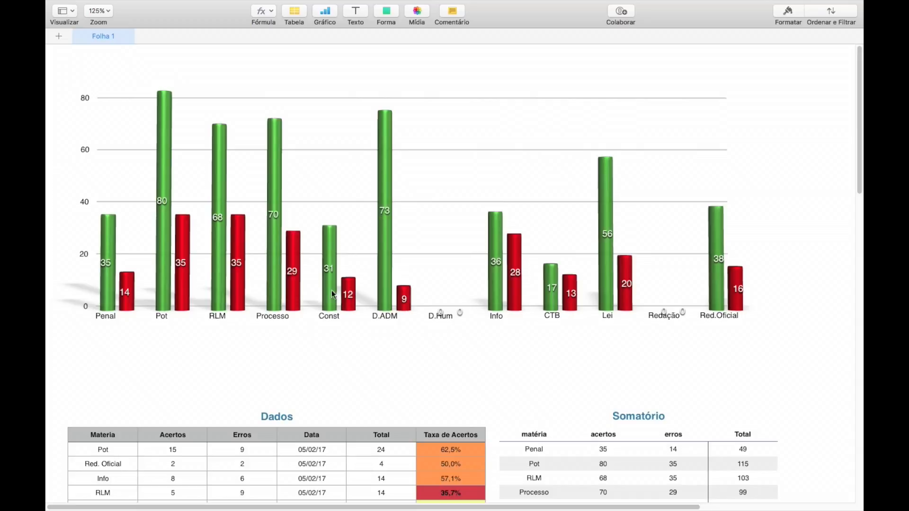
pyautogui.scroll(-1, 313, 299)
pyautogui.scroll(1, 313, 301)
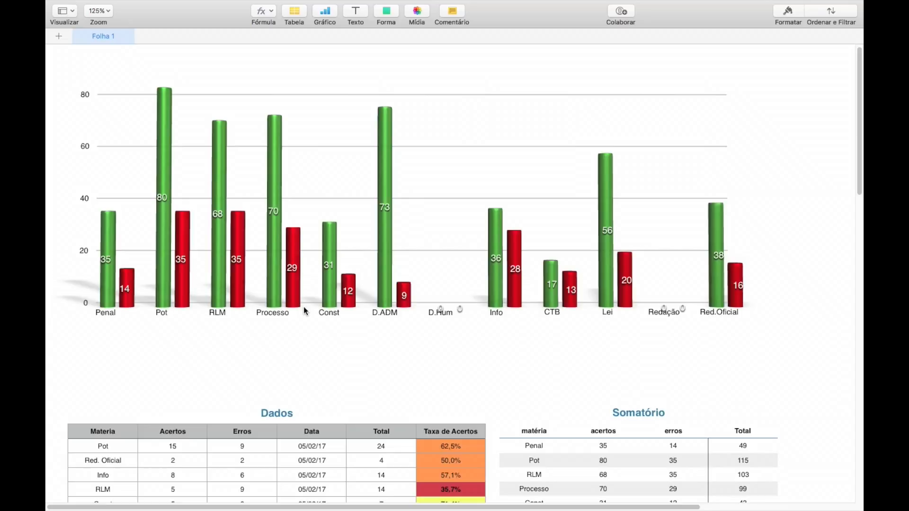
# View the list of subjects available for the first Materia cell of the Dados table, keeping its current choice.
pyautogui.scroll(-5, 304, 307)
pyautogui.scroll(-1, 303, 306)
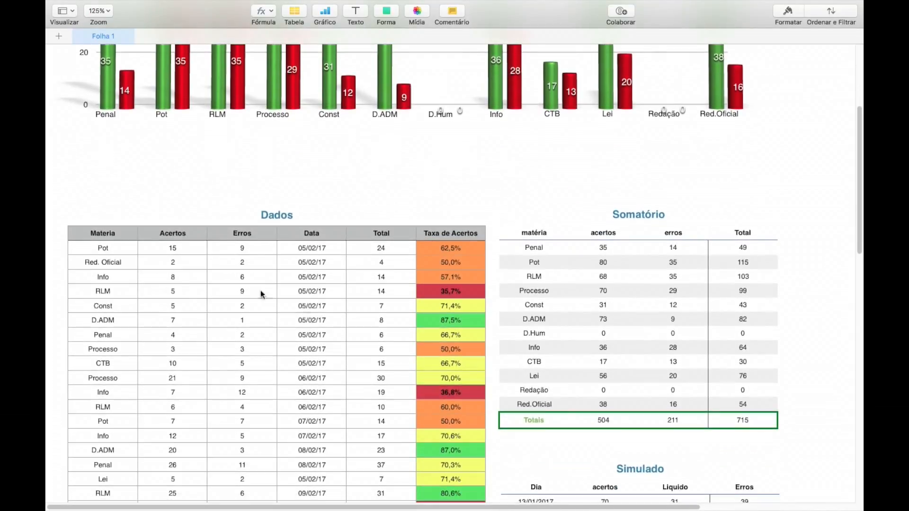
pyautogui.click(116, 252)
pyautogui.click(143, 248)
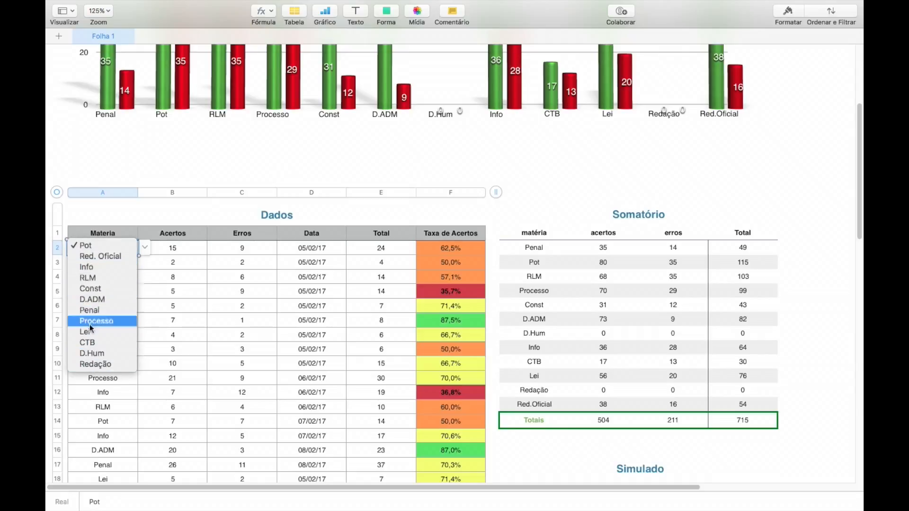
pyautogui.click(144, 248)
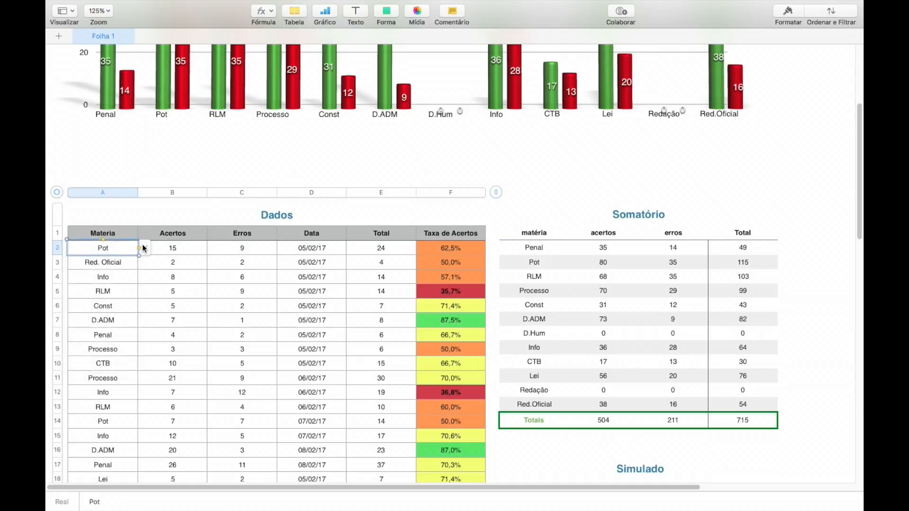
# Choose Red. Oficial as the Materia in the first empty row of the Dados table, row 40.
pyautogui.scroll(-10, 163, 315)
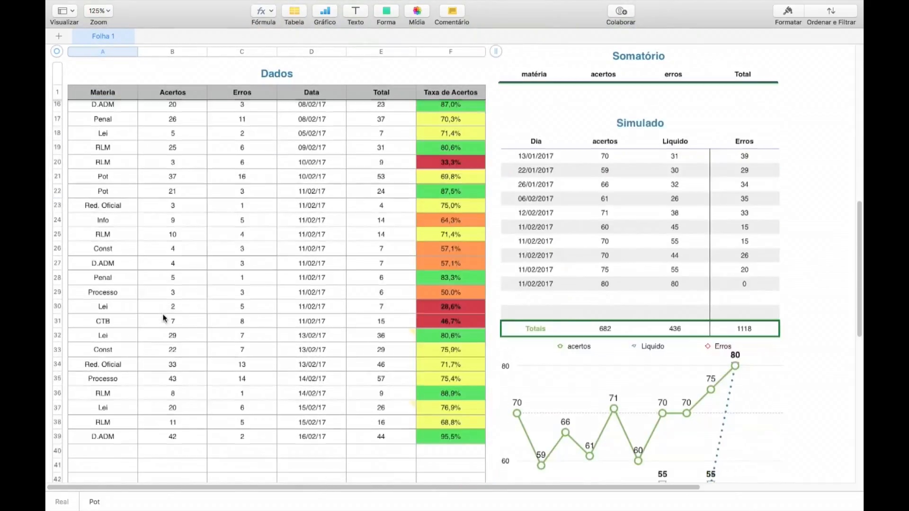
pyautogui.click(103, 450)
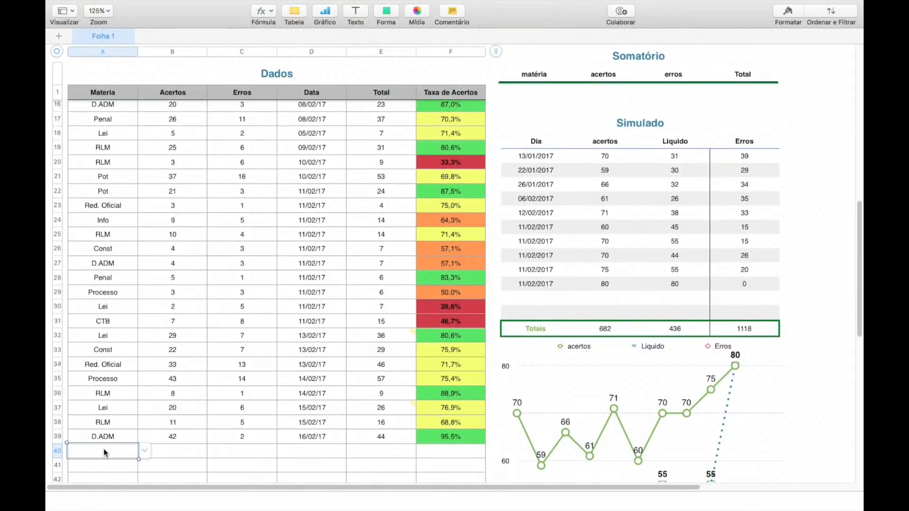
pyautogui.click(144, 449)
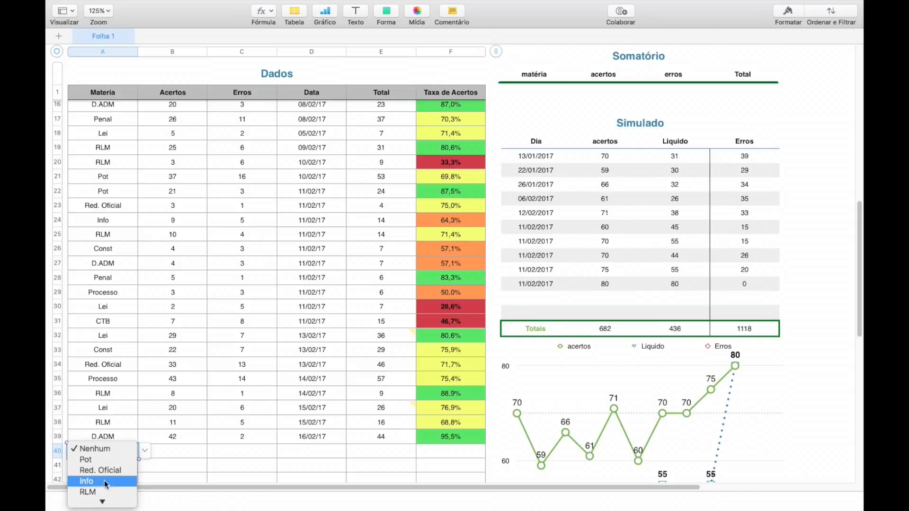
pyautogui.click(111, 470)
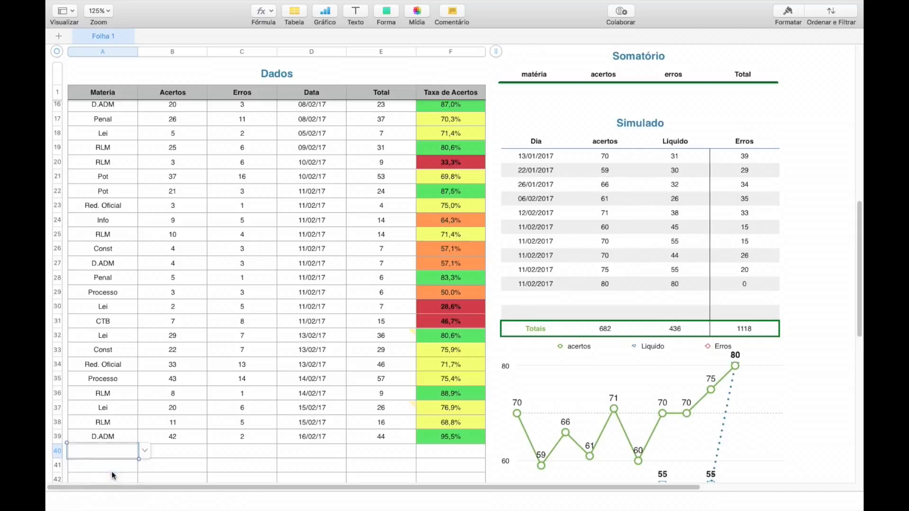
# Fill in row 40 of the Dados table with 8 Acertos, 2 Erros and the Data 10/10.
pyautogui.click(176, 452)
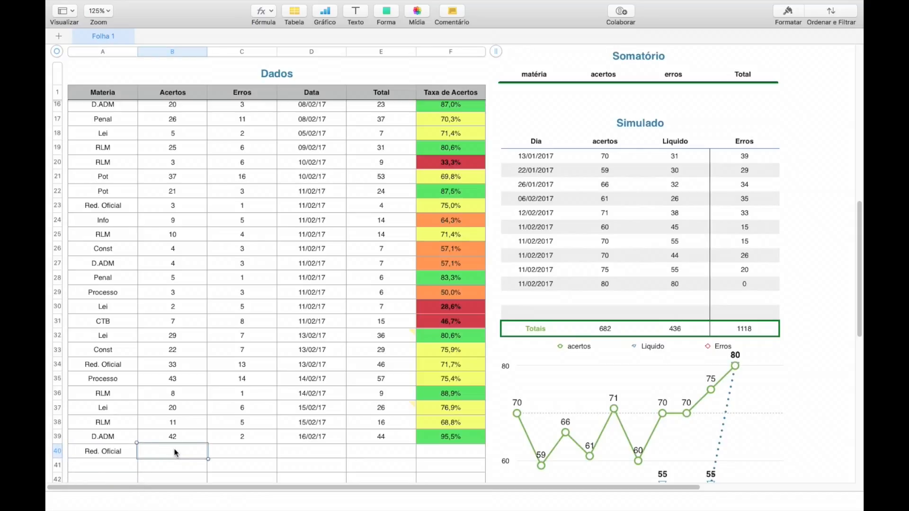
pyautogui.write('8')
pyautogui.press('Tab')
pyautogui.write('2')
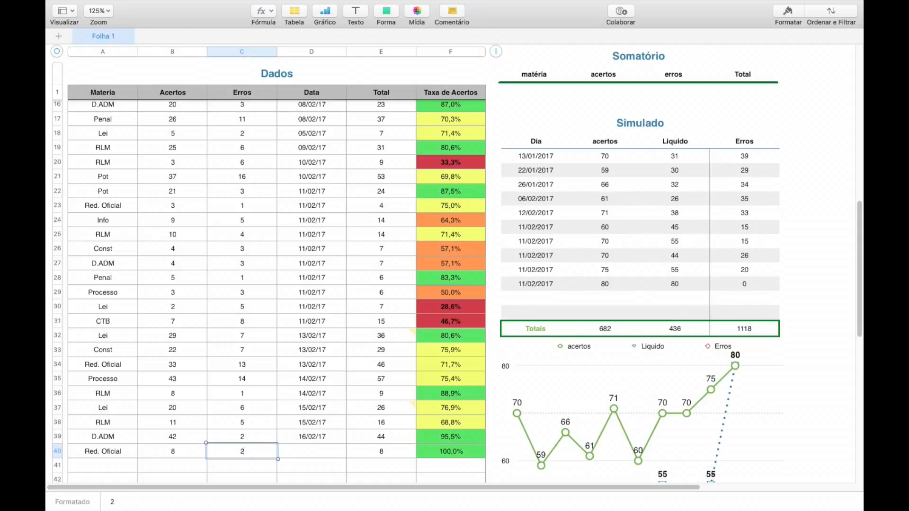
pyautogui.press('Tab')
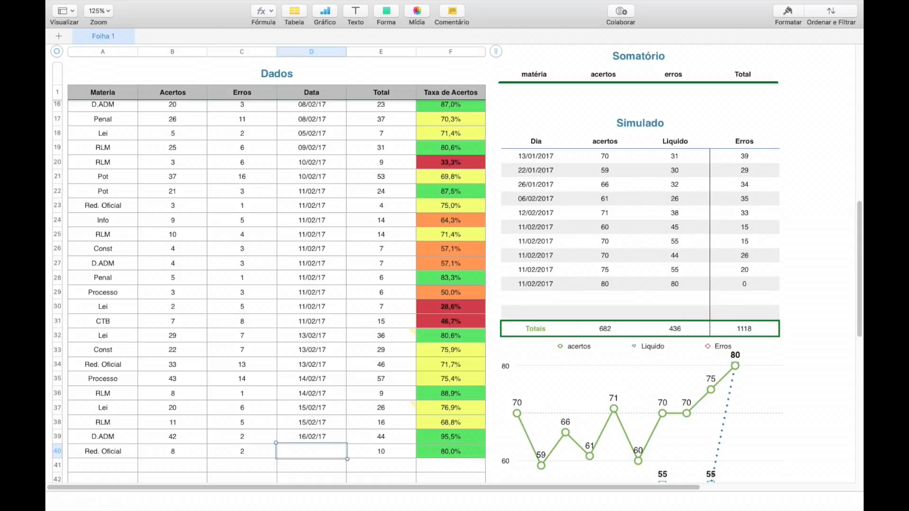
pyautogui.write('10/10')
pyautogui.press('Return')
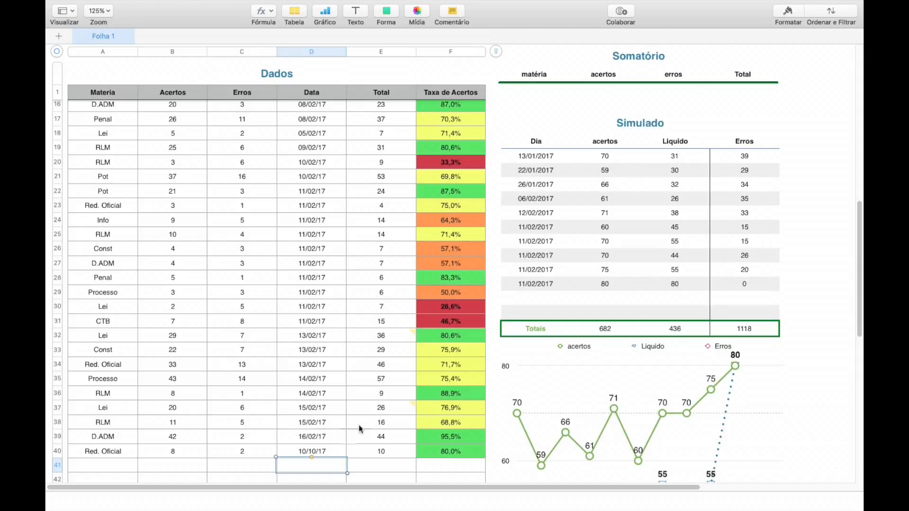
# Inspect the formulas in the Taxa de Acertos and Total cells of row 40 and the Total cell of row 41.
pyautogui.moveTo(393, 413)
pyautogui.click(438, 451)
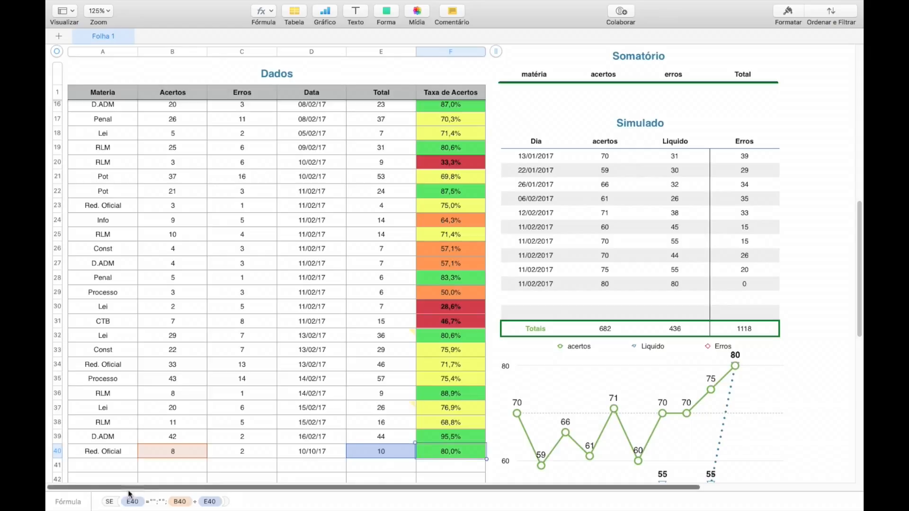
pyautogui.scroll(-4, 196, 391)
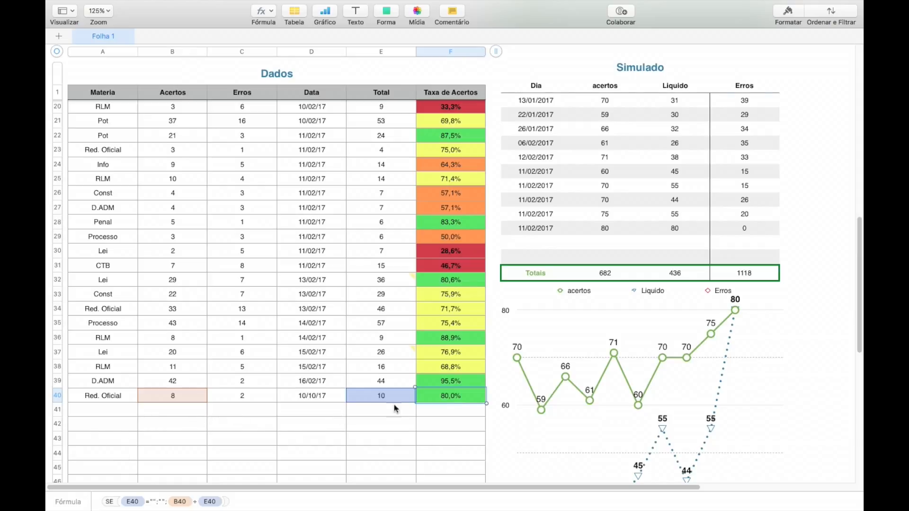
pyautogui.moveTo(450, 404)
pyautogui.click(383, 419)
pyautogui.click(379, 397)
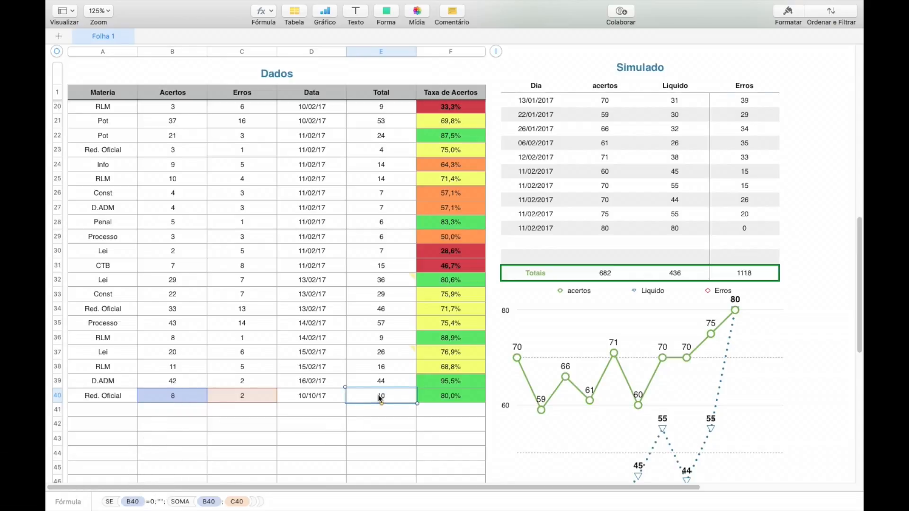
pyautogui.moveTo(385, 406)
pyautogui.moveTo(385, 405); pyautogui.dragTo(379, 414)
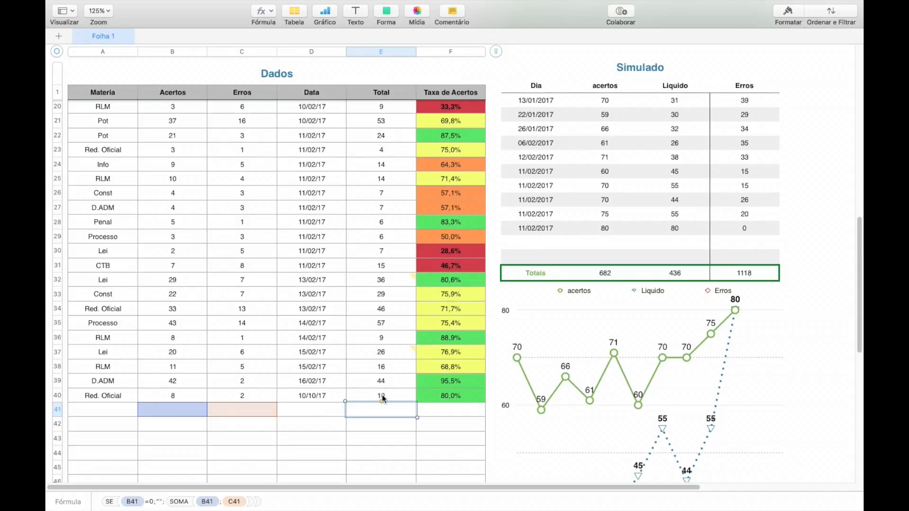
# Review the conditional highlighting rules of Taxa de Acertos cell F20 against the column's colours, and close the formatting options.
pyautogui.click(445, 107)
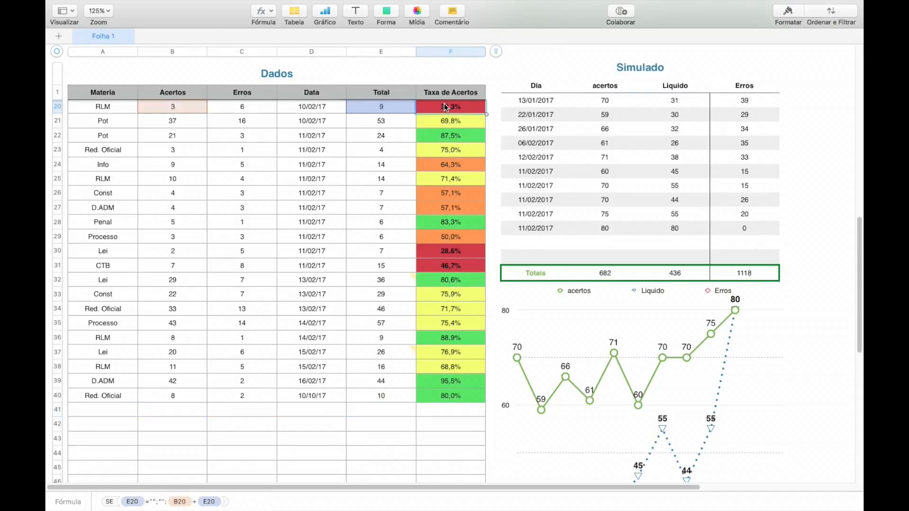
pyautogui.click(788, 14)
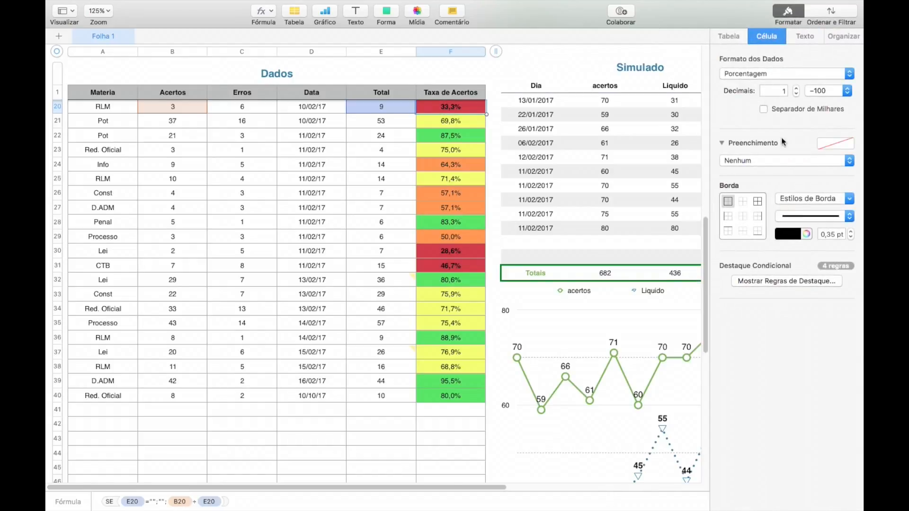
pyautogui.click(768, 283)
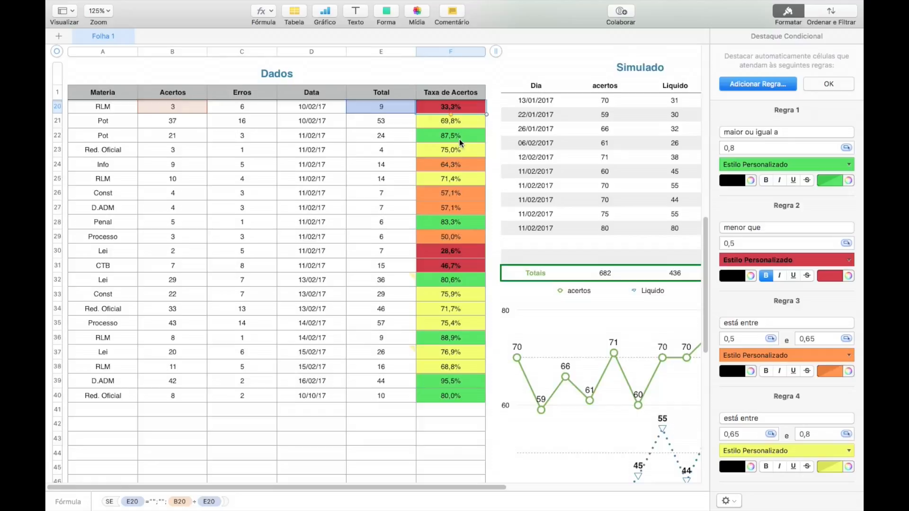
pyautogui.scroll(10, 459, 140)
pyautogui.scroll(5, 460, 139)
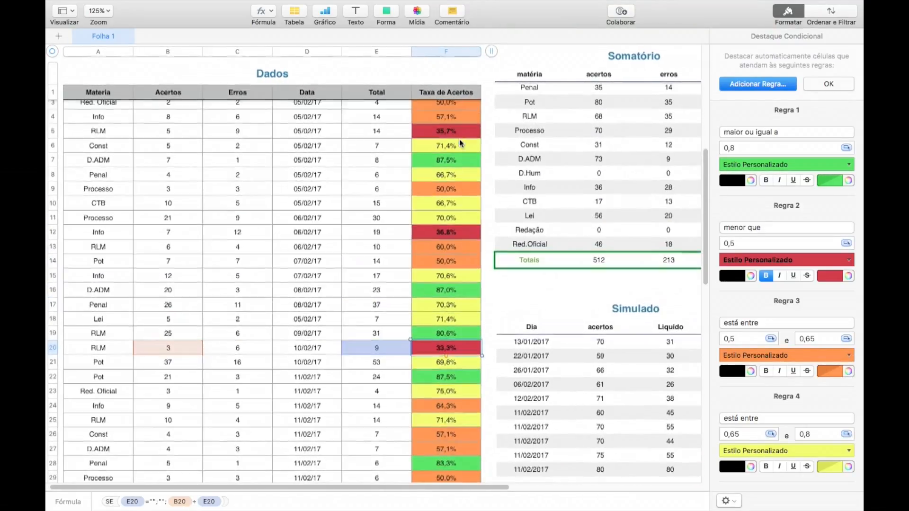
pyautogui.scroll(4, 448, 157)
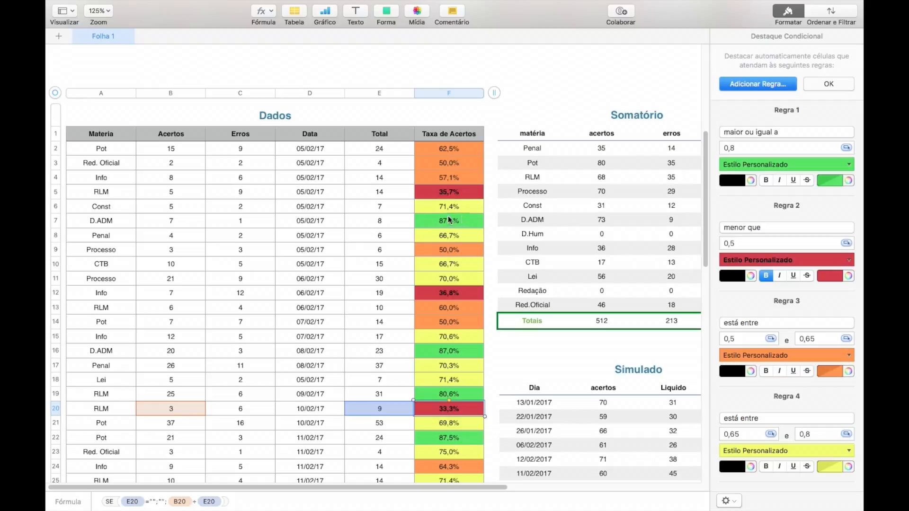
pyautogui.scroll(-5, 461, 220)
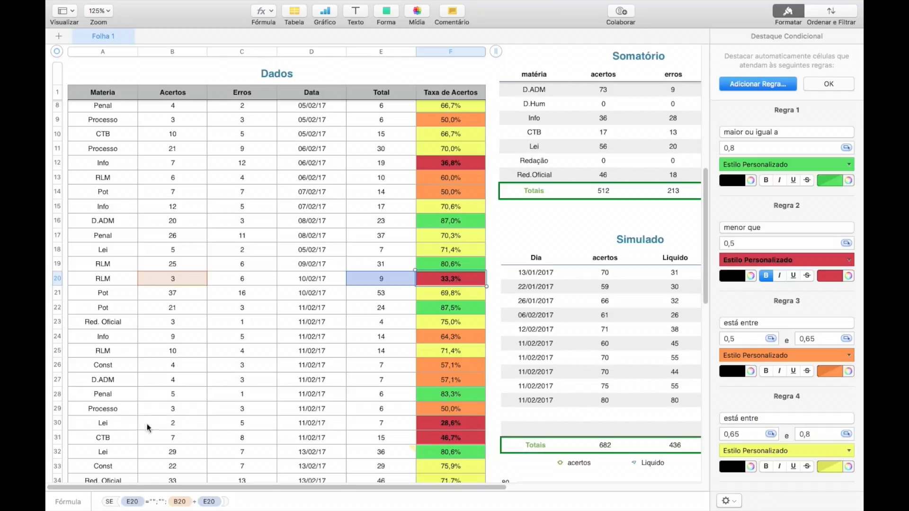
pyautogui.scroll(-3, 386, 408)
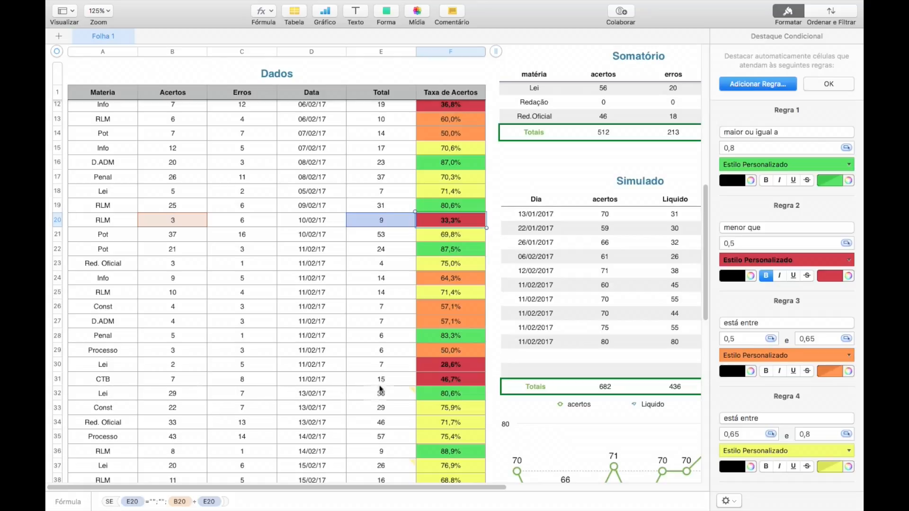
pyautogui.moveTo(392, 394)
pyautogui.click(788, 12)
# Go back to the bar chart above the tables and check the Red.Oficial bars.
pyautogui.scroll(3, 374, 124)
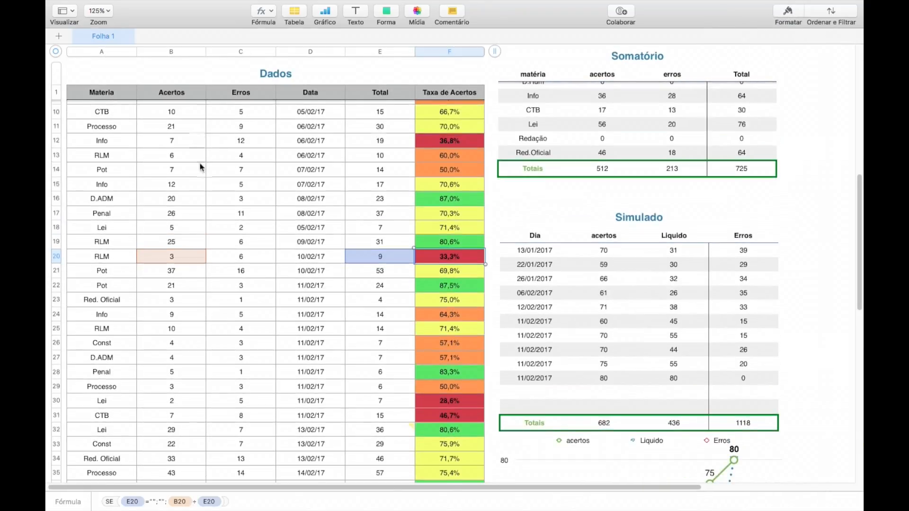
pyautogui.scroll(10, 183, 209)
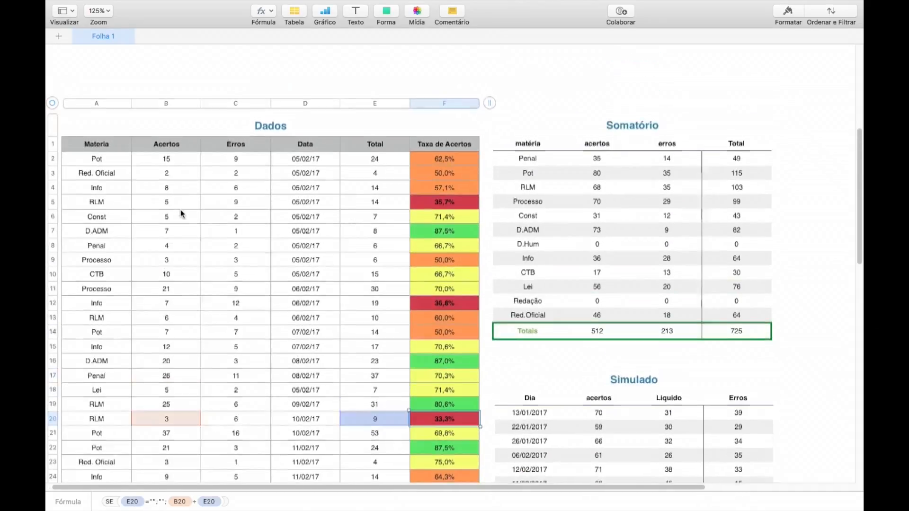
pyautogui.scroll(5, 183, 214)
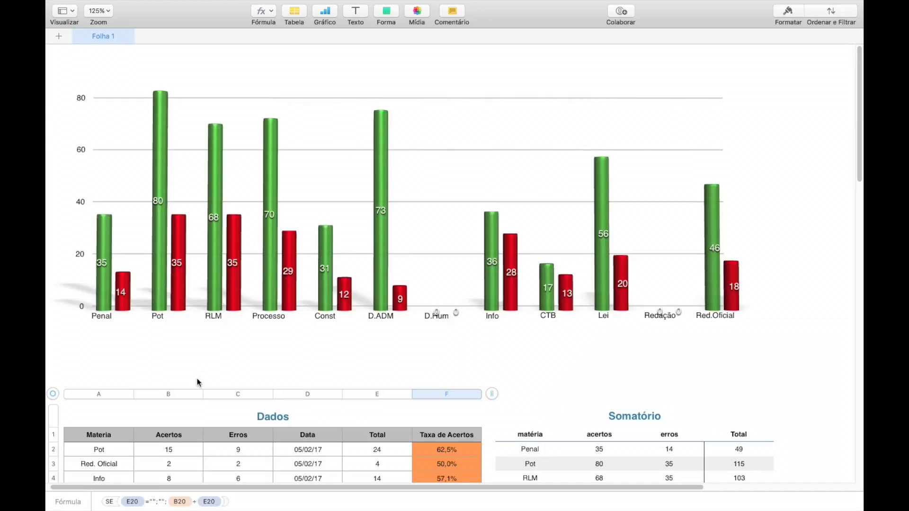
# Review the acertos, erros and Total columns for each subject in the Somatório table, comparing them with the bar chart.
pyautogui.scroll(-4, 198, 447)
pyautogui.scroll(-3, 199, 447)
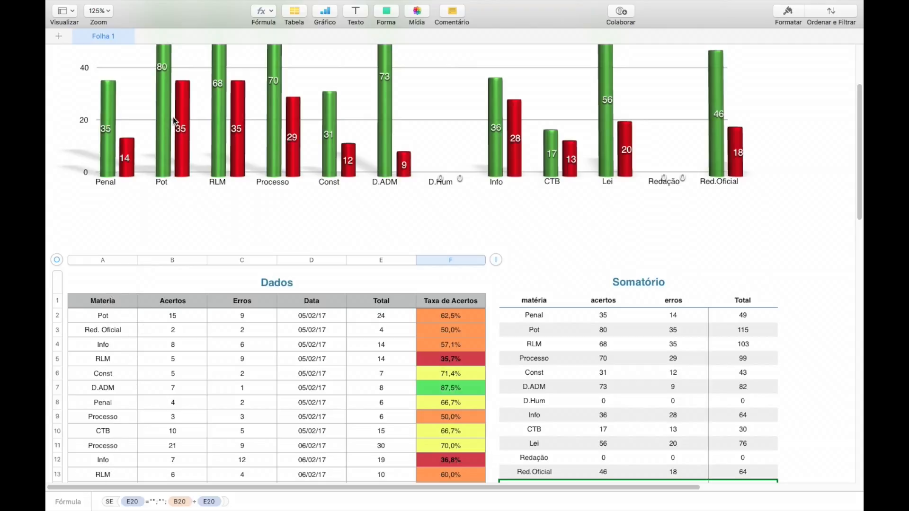
pyautogui.scroll(-3, 151, 203)
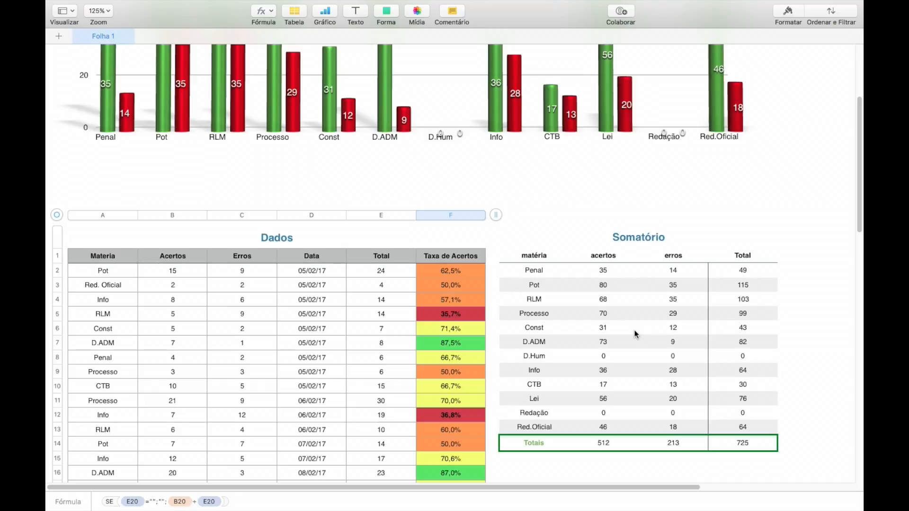
pyautogui.scroll(1, 635, 333)
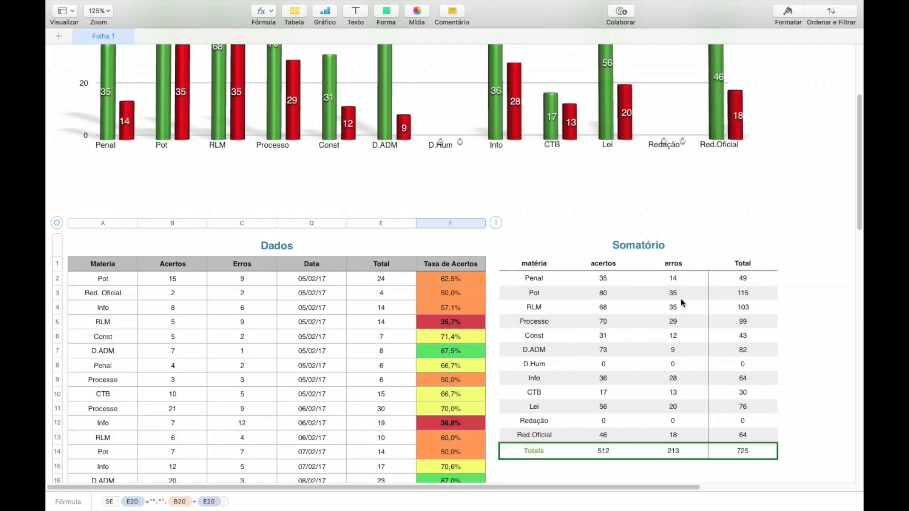
pyautogui.scroll(1, 617, 306)
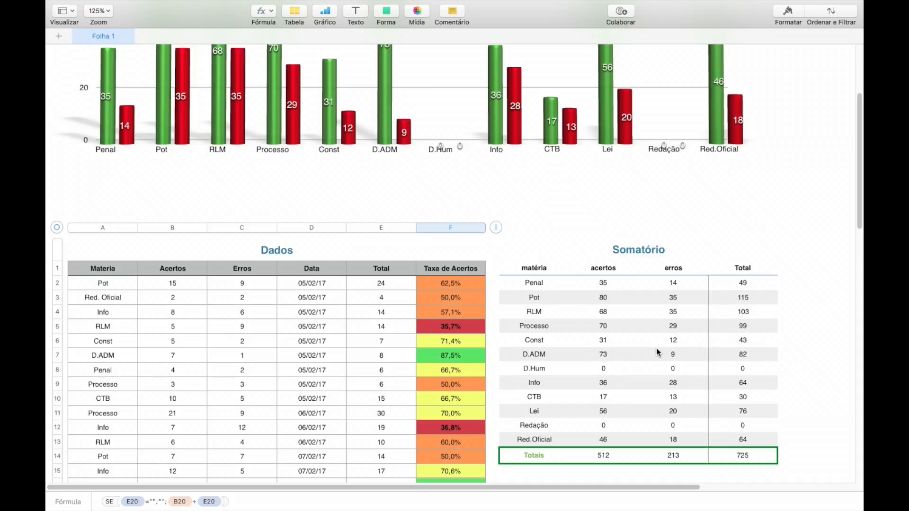
pyautogui.scroll(-2, 657, 350)
pyautogui.scroll(-1, 656, 348)
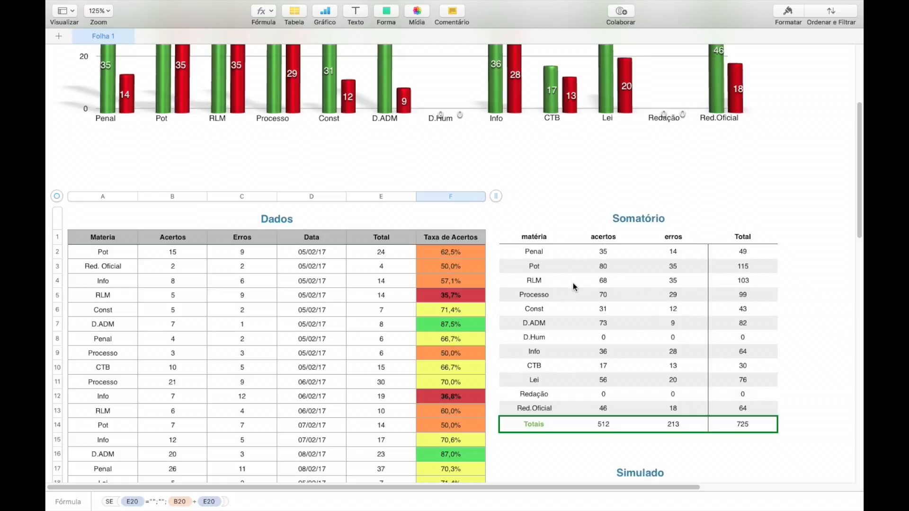
# Inspect the SOMASE formula in the Penal acertos cell of Somatório against the Materia and Acertos columns of Dados.
pyautogui.click(603, 255)
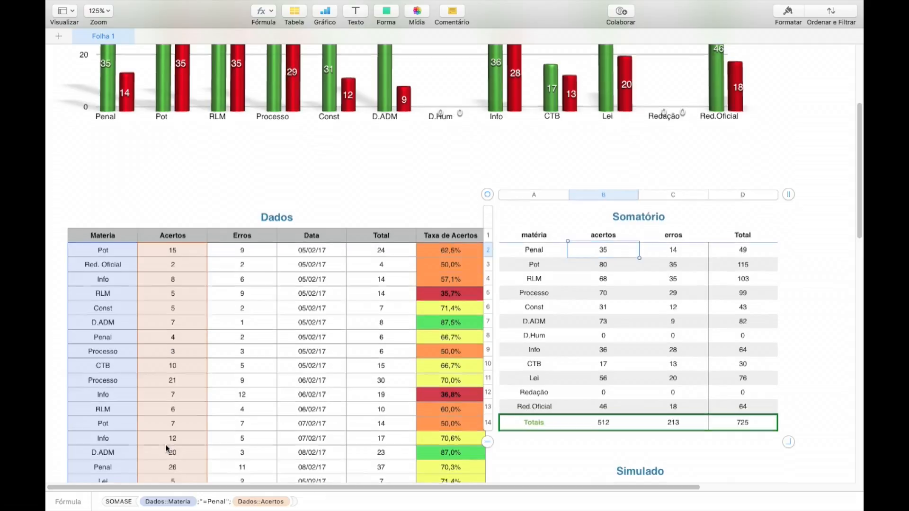
pyautogui.scroll(-3, 167, 448)
pyautogui.scroll(-8, 167, 447)
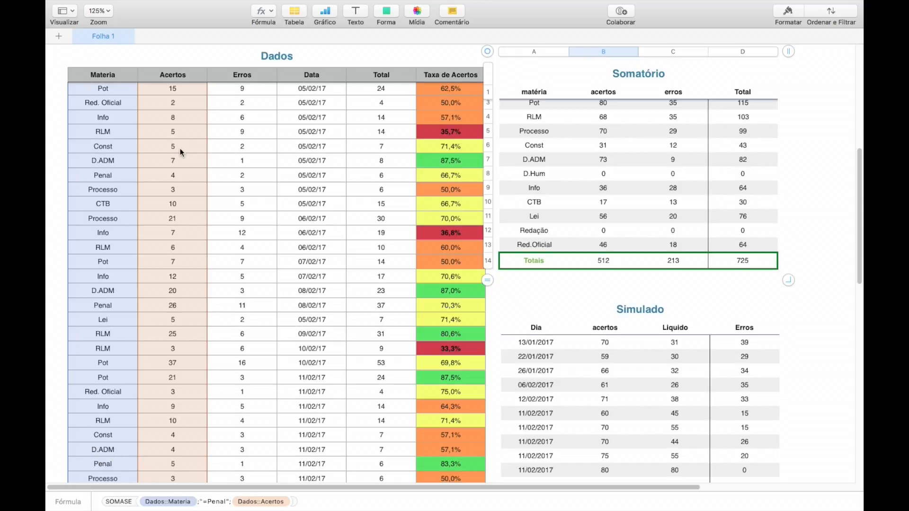
pyautogui.scroll(10, 178, 215)
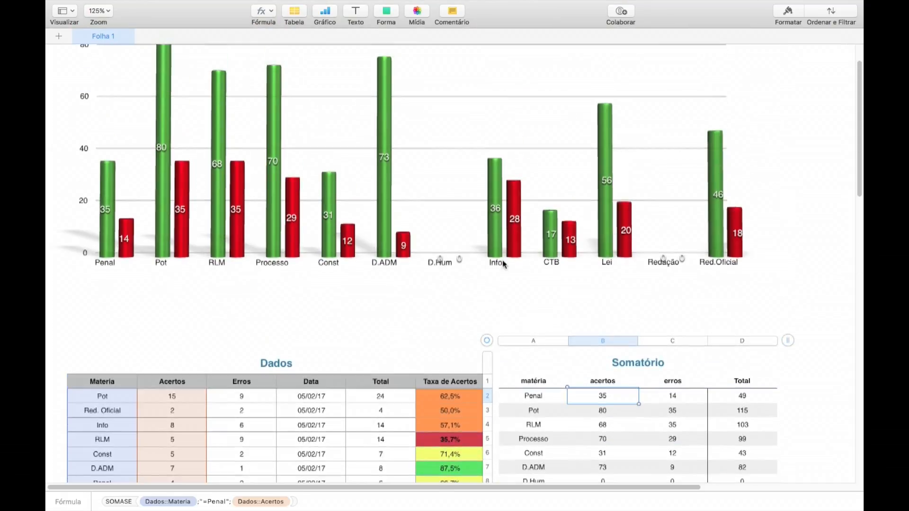
pyautogui.scroll(-4, 579, 353)
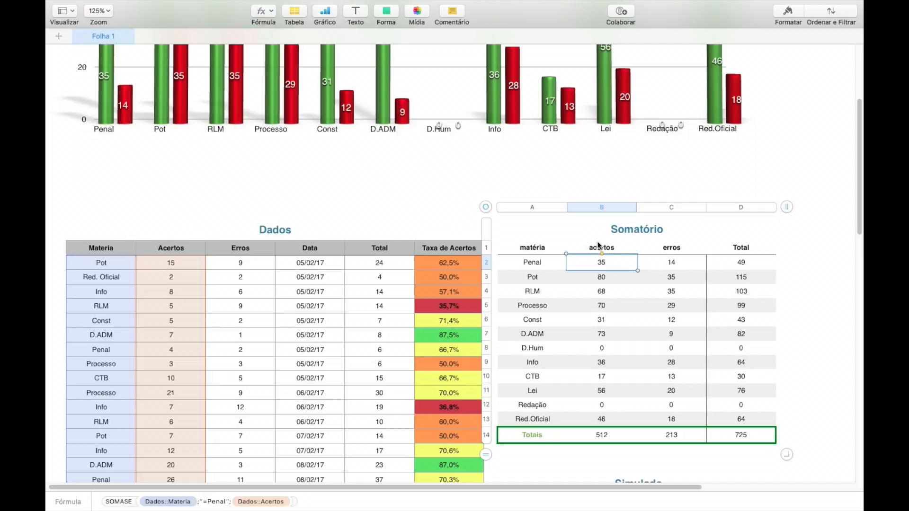
# Inspect the SOMASE formulas in the Penal erros, Pot acertos and Processo acertos cells of the Somatório table.
pyautogui.click(672, 263)
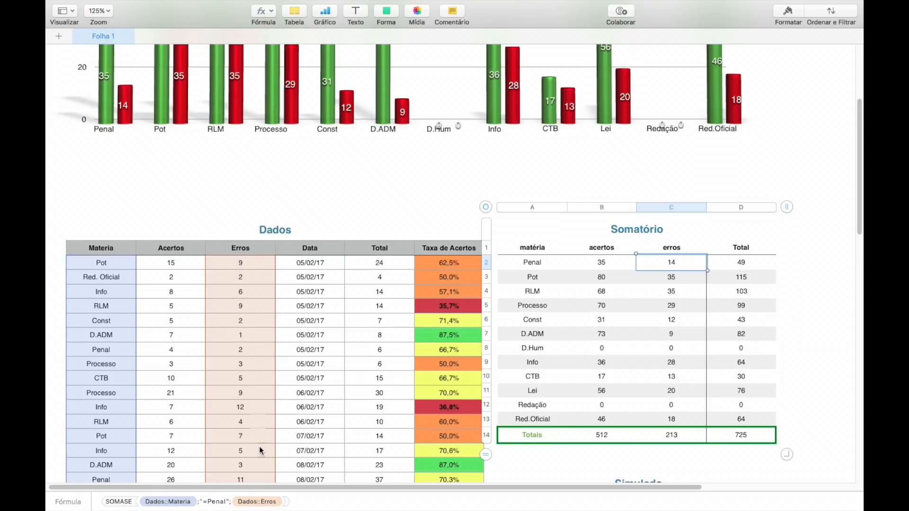
pyautogui.click(602, 277)
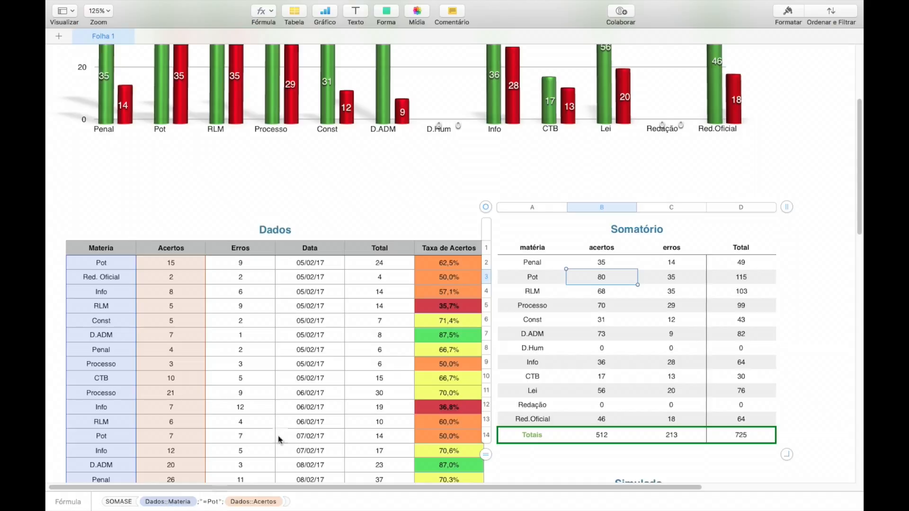
pyautogui.click(601, 305)
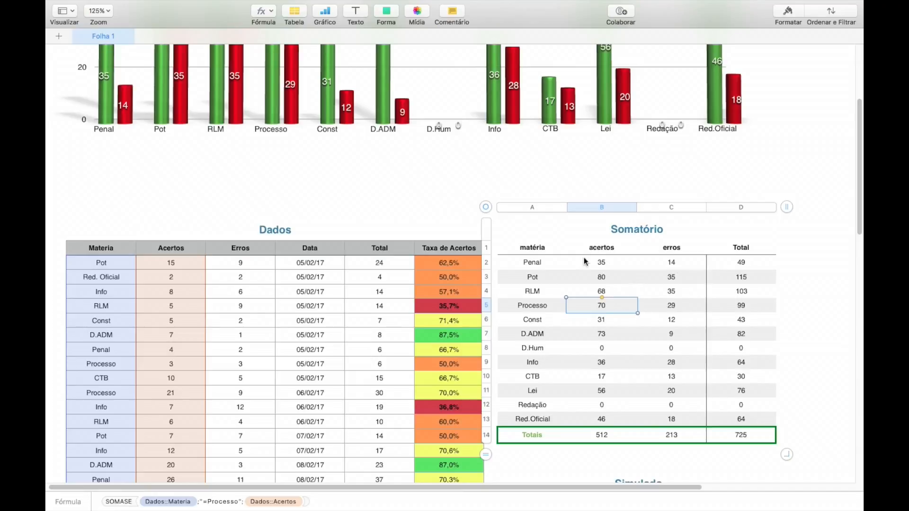
# Select the bar chart and compare its bars with the data references highlighted in the Somatório table.
pyautogui.scroll(4, 436, 176)
pyautogui.click(431, 97)
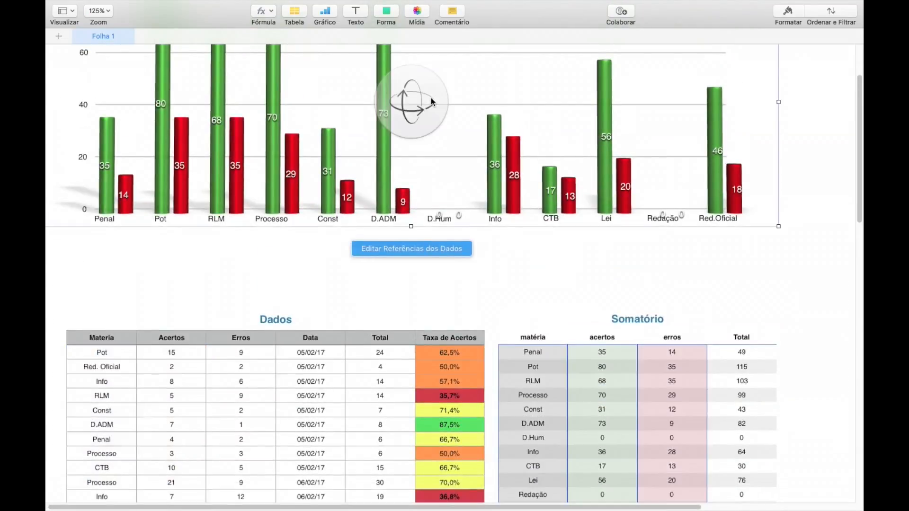
pyautogui.scroll(-5, 521, 378)
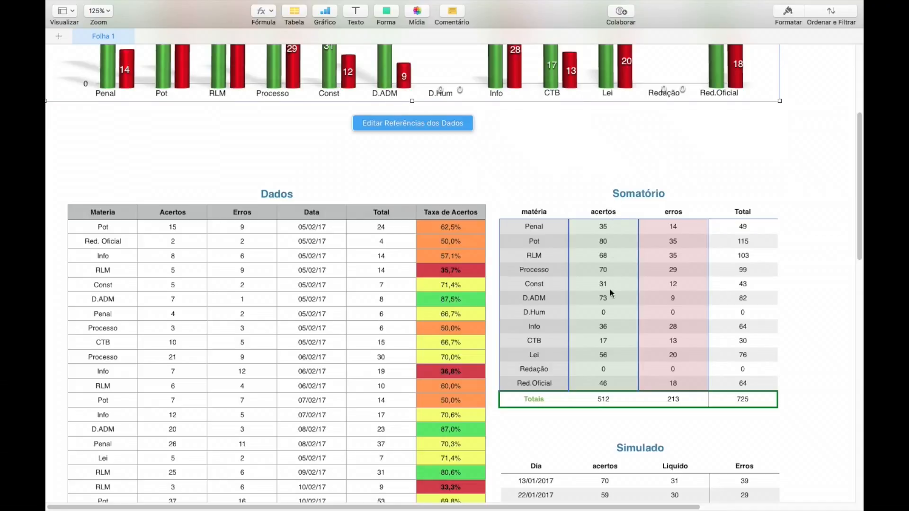
pyautogui.scroll(5, 674, 293)
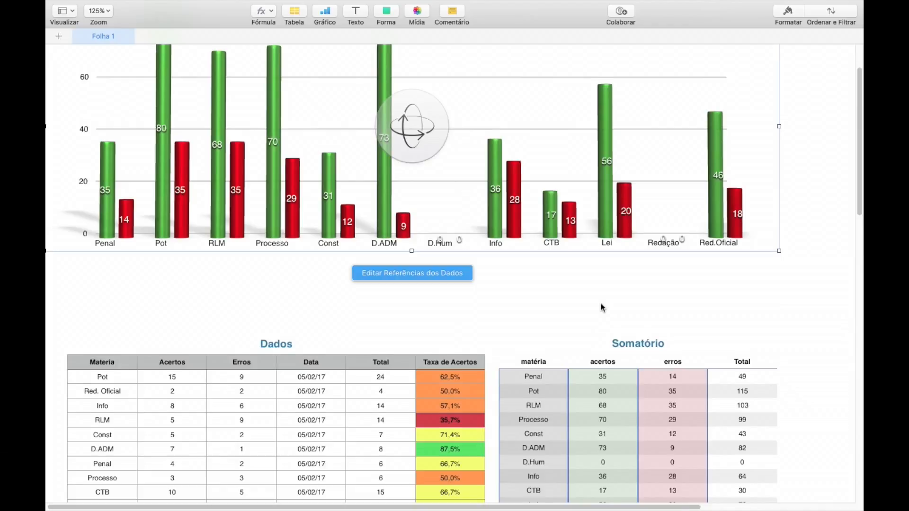
pyautogui.scroll(2, 602, 306)
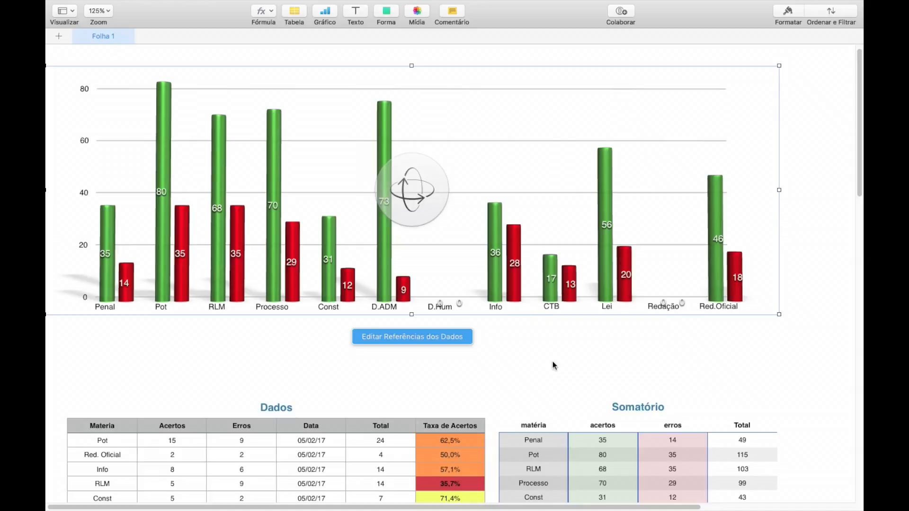
pyautogui.scroll(-2, 553, 365)
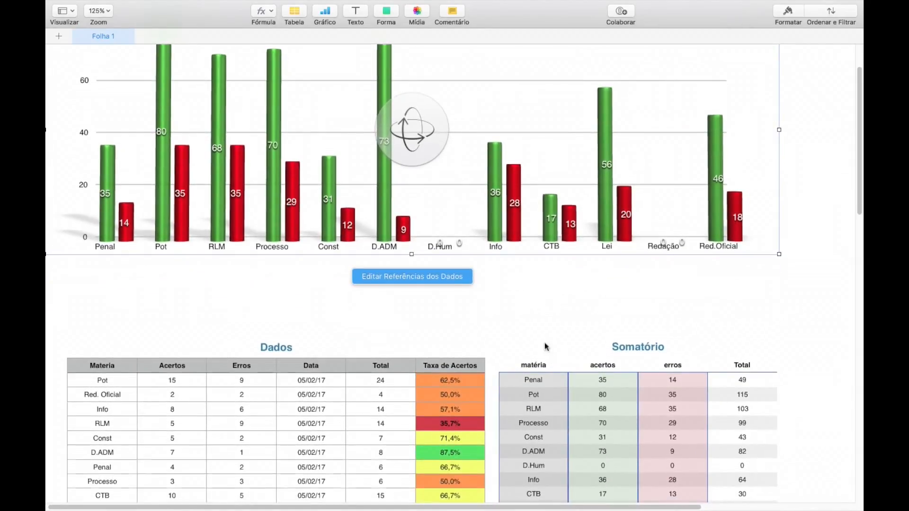
pyautogui.scroll(2, 528, 326)
pyautogui.scroll(1, 527, 325)
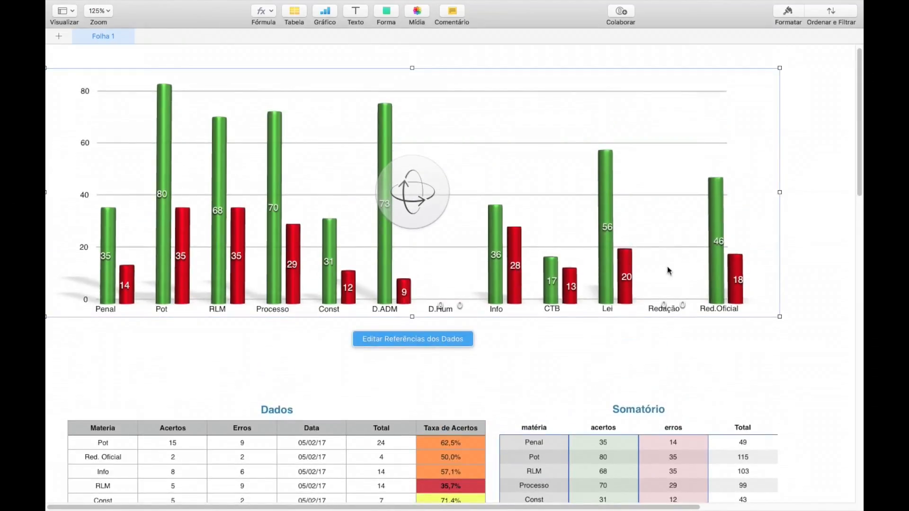
# Go down to the Simulado table and review its Dia, acertos, Liquido and Erros columns.
pyautogui.scroll(-6, 519, 348)
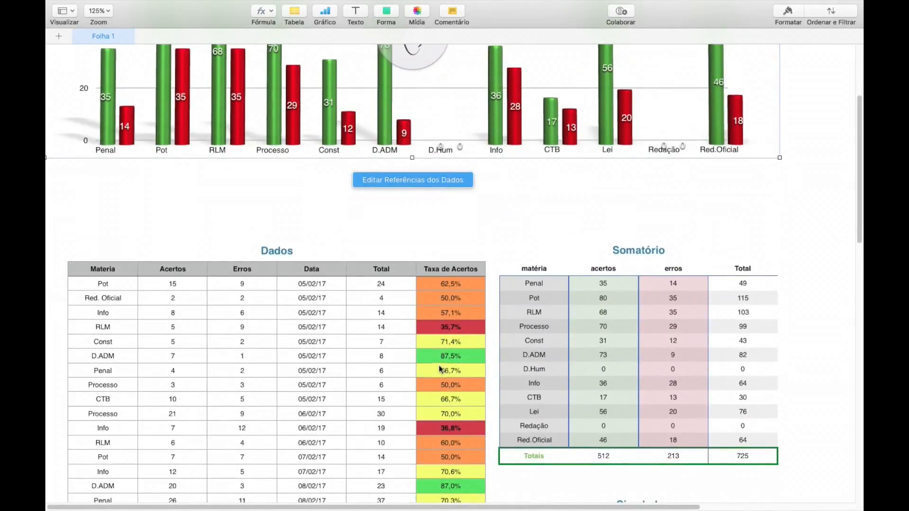
pyautogui.scroll(-4, 440, 400)
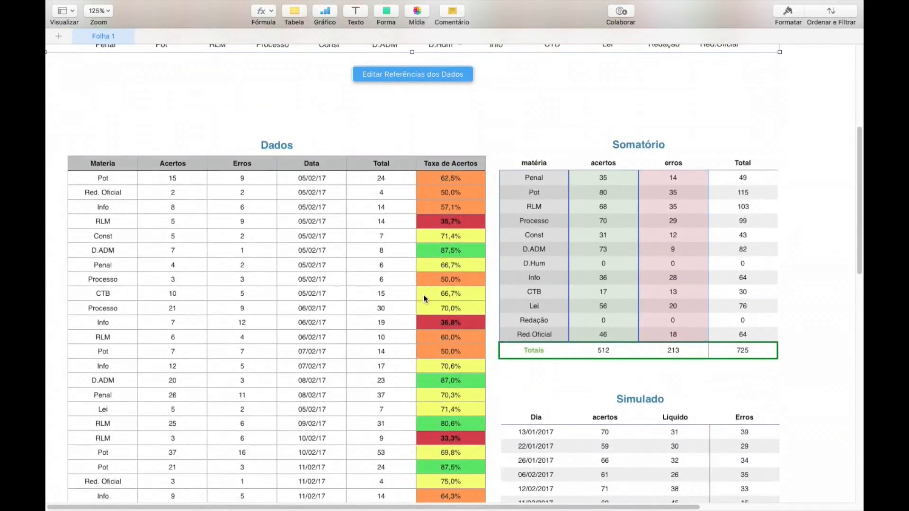
pyautogui.scroll(-3, 251, 245)
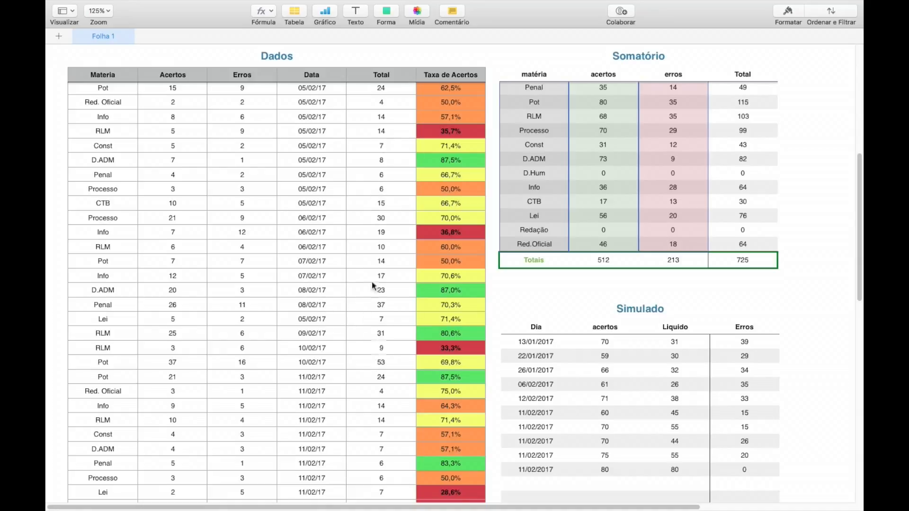
pyautogui.scroll(-1, 377, 393)
pyautogui.scroll(-5, 377, 393)
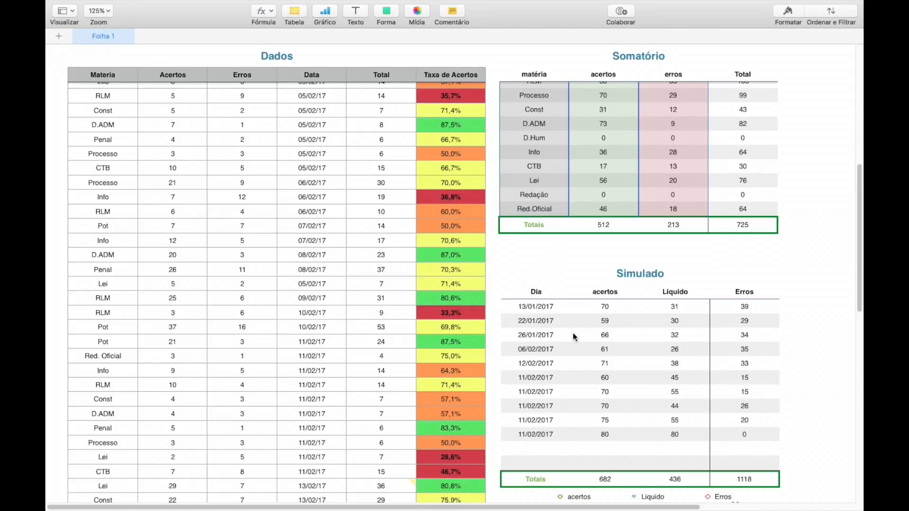
pyautogui.scroll(-2, 573, 333)
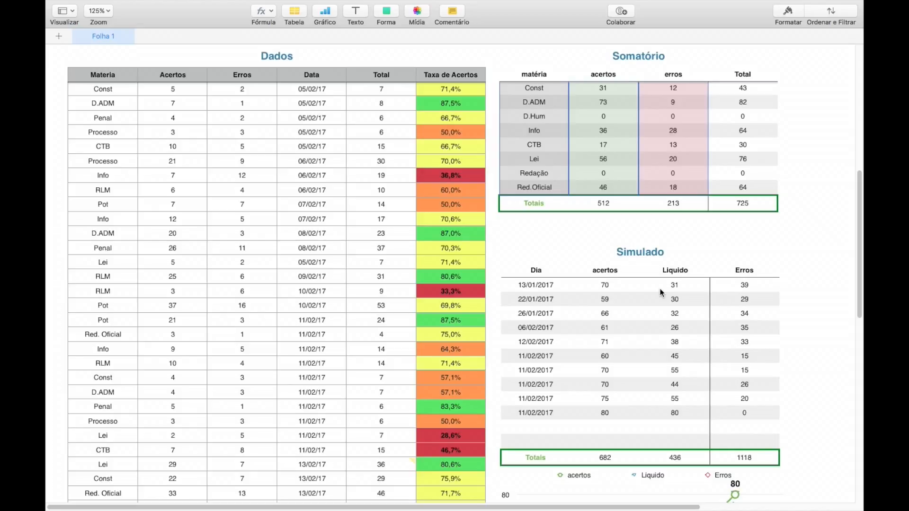
pyautogui.scroll(-10, 662, 293)
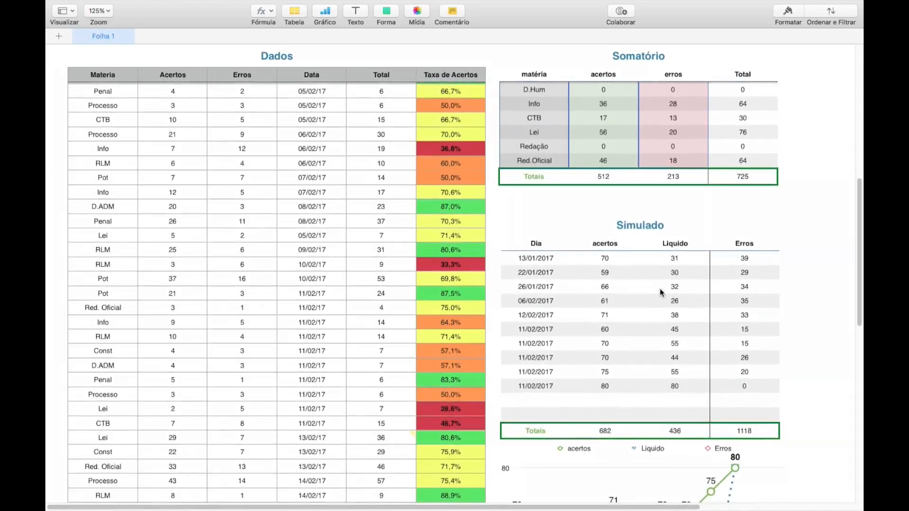
# Examine the acertos, Liquido and Erros lines of the chart below the Simulado table against the table's rows.
pyautogui.scroll(-5, 662, 292)
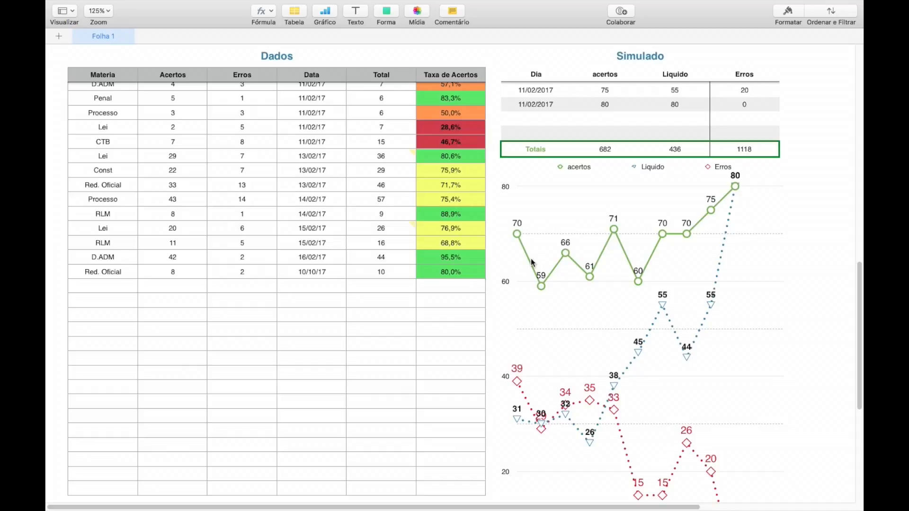
pyautogui.scroll(5, 532, 262)
pyautogui.scroll(-6, 530, 257)
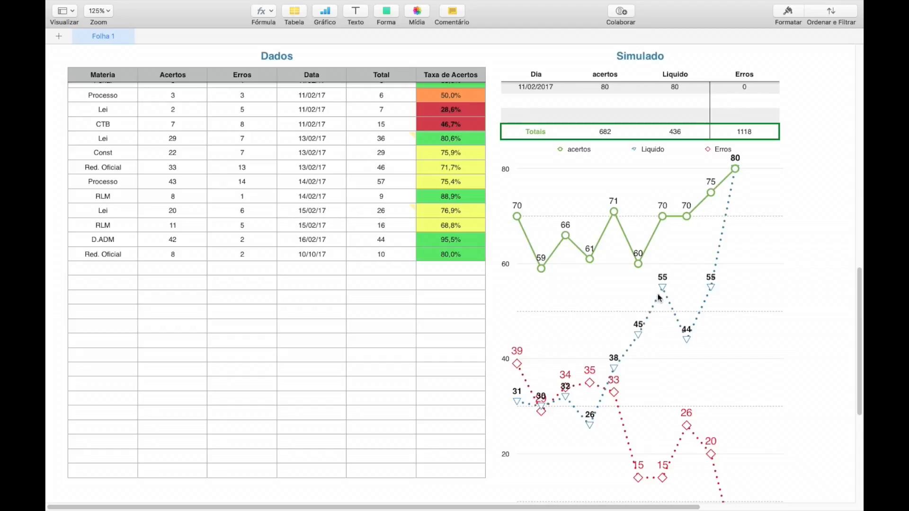
pyautogui.scroll(5, 638, 345)
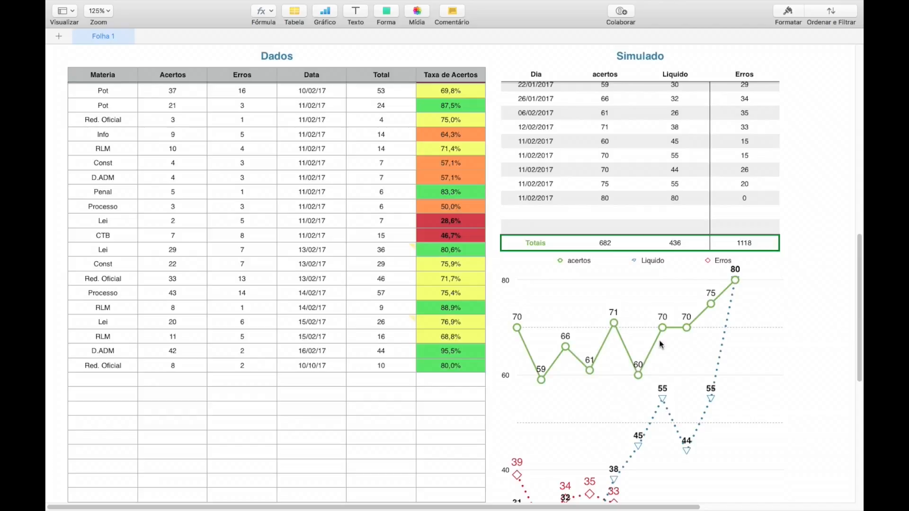
pyautogui.scroll(-1, 575, 390)
pyautogui.scroll(-4, 575, 390)
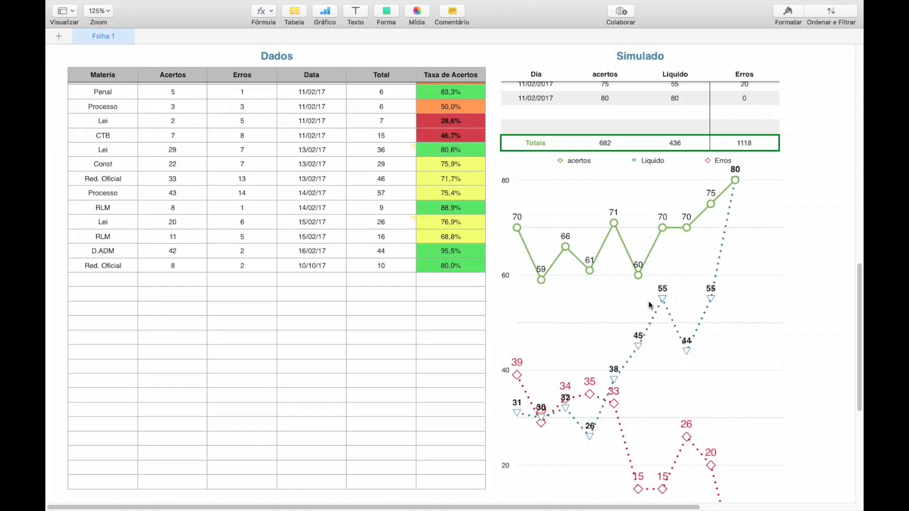
pyautogui.scroll(-1, 638, 333)
pyautogui.scroll(-3, 639, 336)
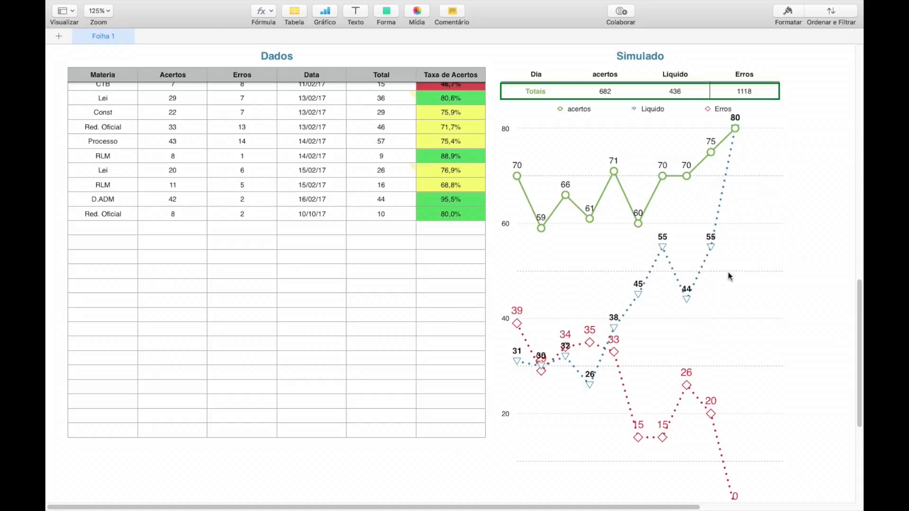
pyautogui.scroll(-5, 731, 266)
pyautogui.scroll(3, 729, 270)
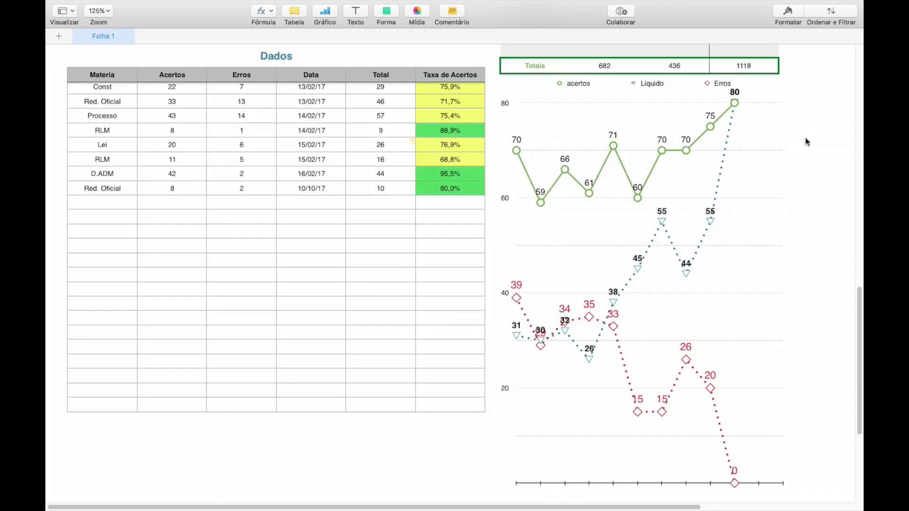
pyautogui.scroll(2, 644, 219)
pyautogui.scroll(2, 644, 219)
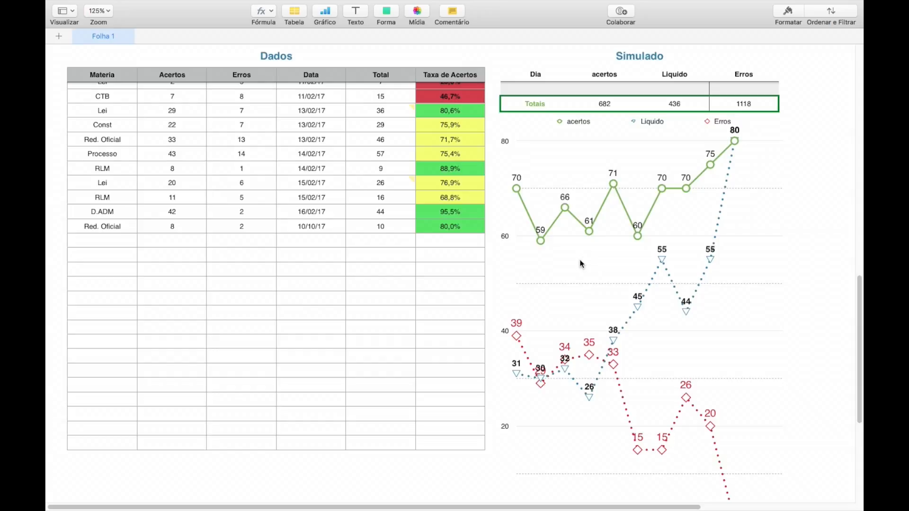
# Inspect the formula in the Erros cell of row 8 in the Simulado table.
pyautogui.scroll(10, 582, 263)
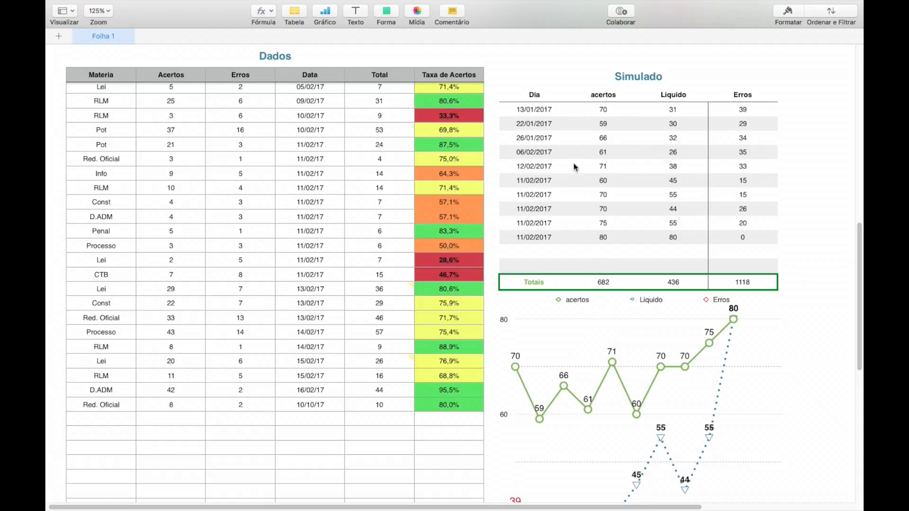
pyautogui.scroll(1, 601, 213)
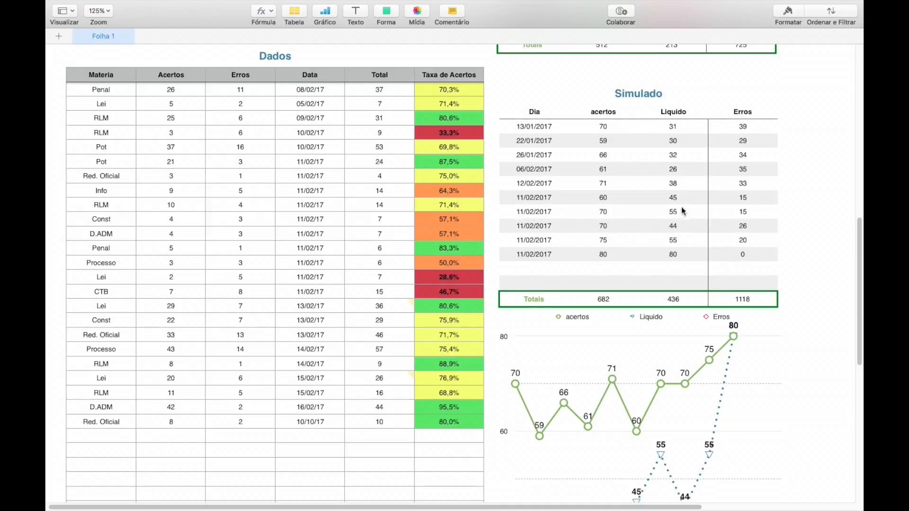
pyautogui.click(744, 211)
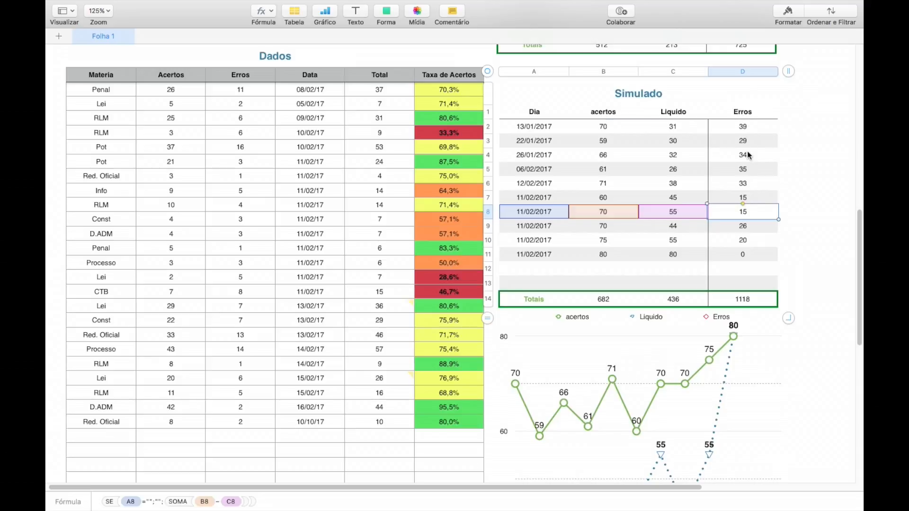
pyautogui.scroll(-3, 747, 153)
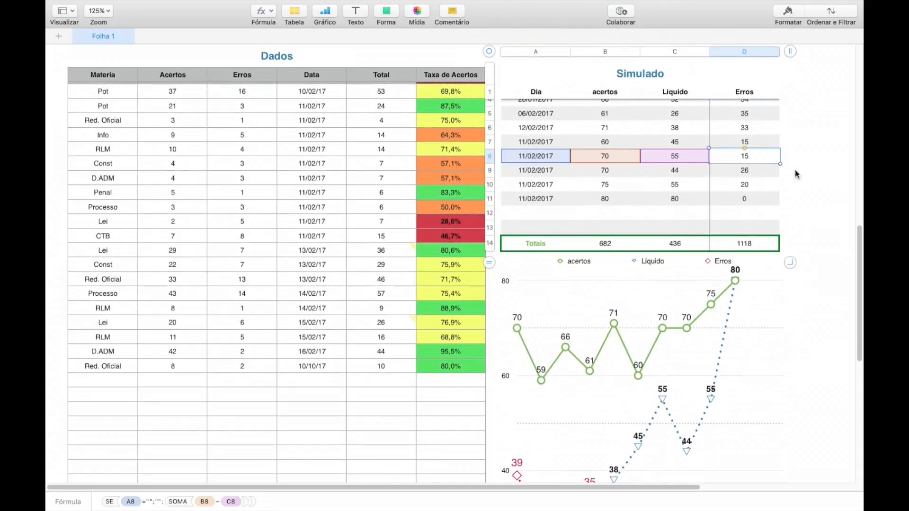
# Deselect the Simulado table and review the whole sheet, from its line chart up to the bar chart, Dados and Somatório tables.
pyautogui.click(823, 177)
pyautogui.scroll(-6, 824, 179)
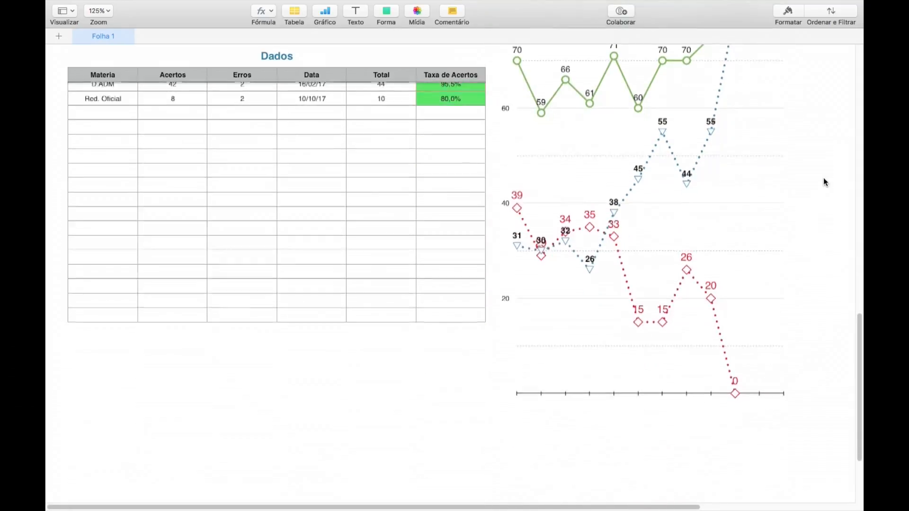
pyautogui.scroll(15, 823, 177)
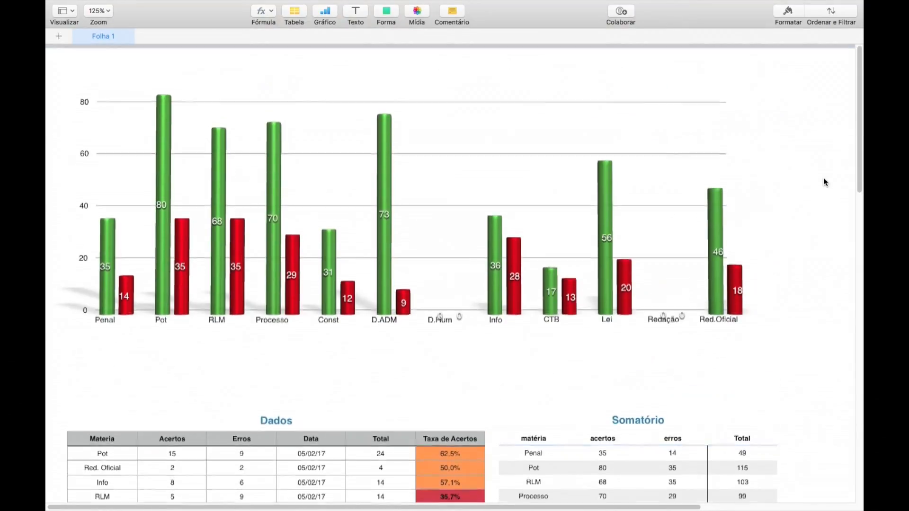
pyautogui.scroll(-1, 824, 180)
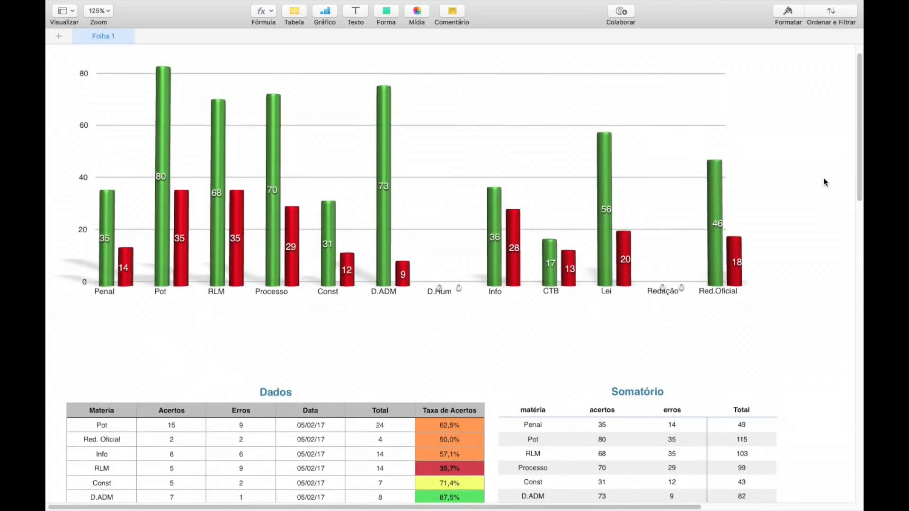
pyautogui.scroll(-7, 823, 177)
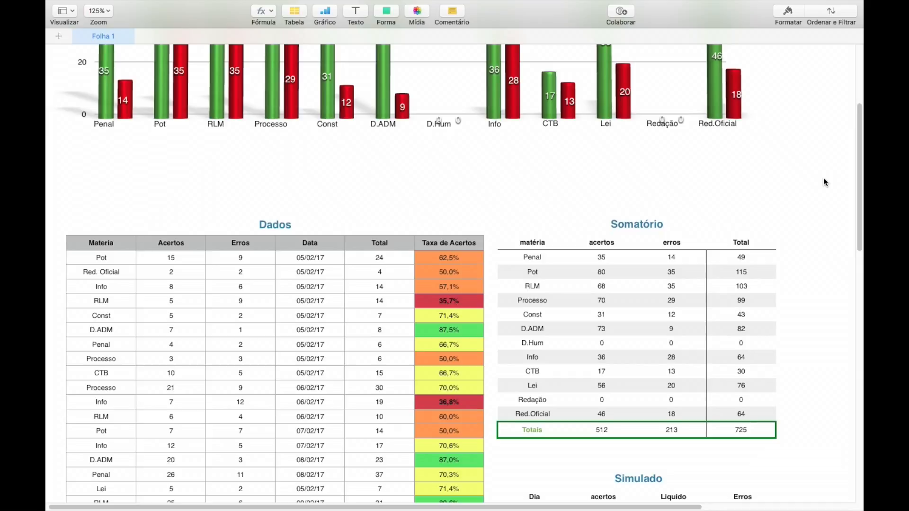
pyautogui.scroll(2, 824, 178)
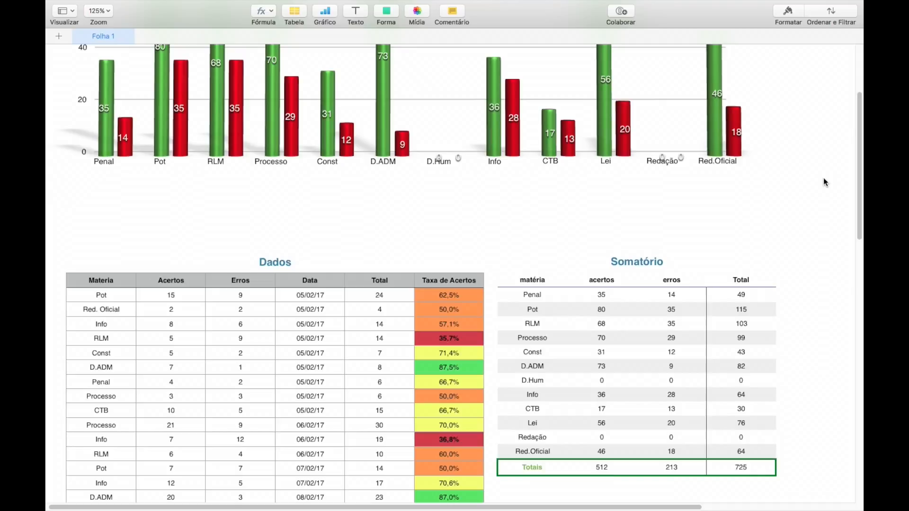
pyautogui.scroll(-1, 823, 179)
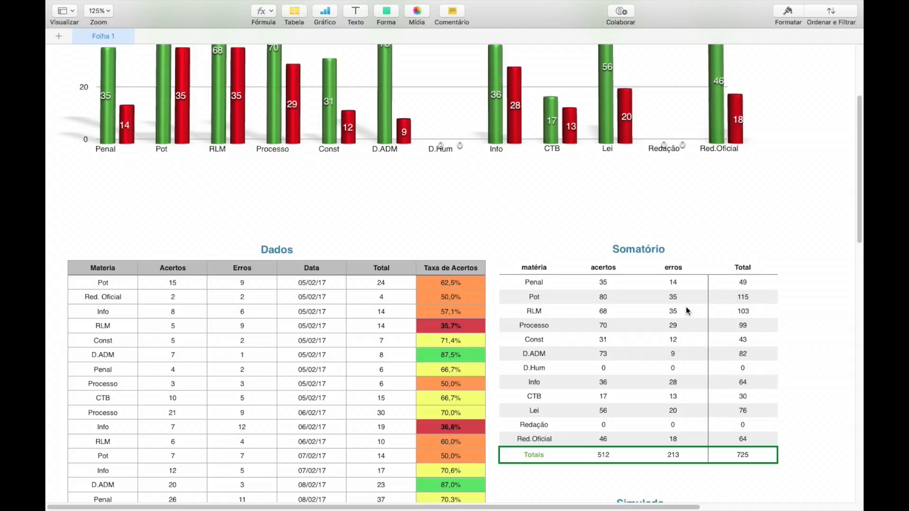
pyautogui.scroll(-1, 686, 311)
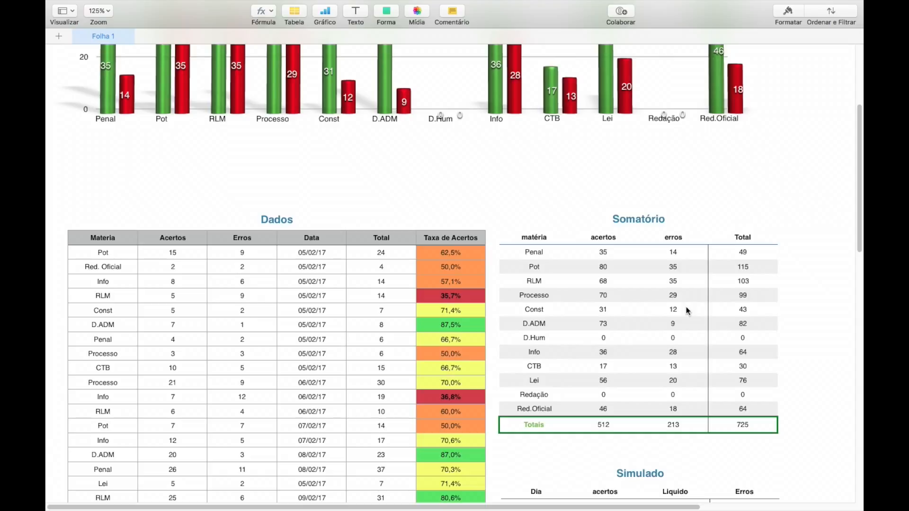
pyautogui.scroll(5, 688, 311)
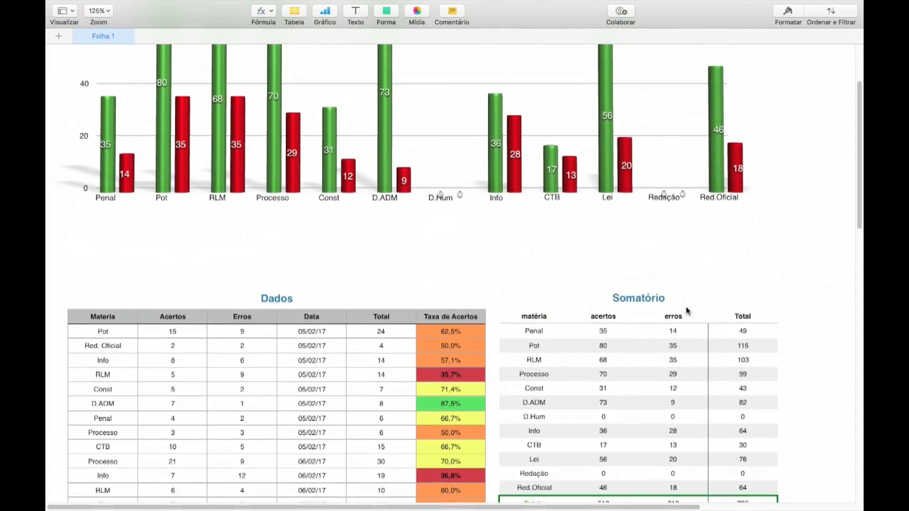